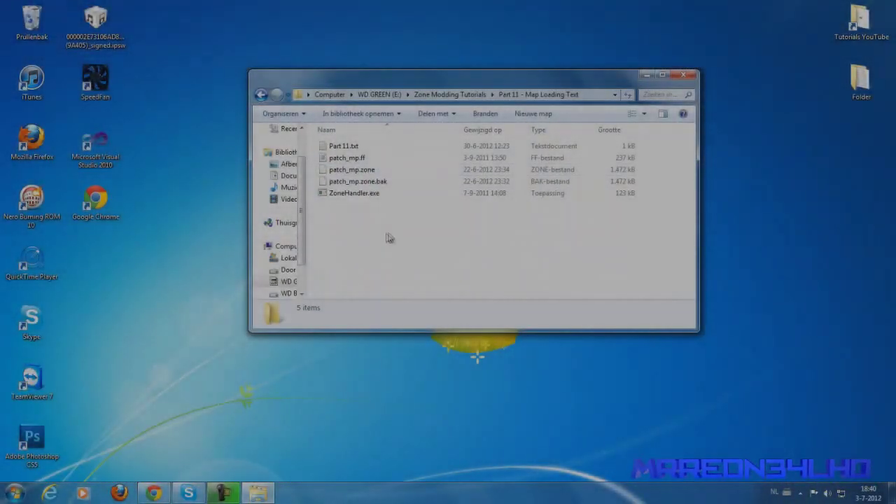
# Step: Open patch_mp.zone from the Part 11 - Map Loading Text folder in HxD
pyautogui.press('BackSpace')
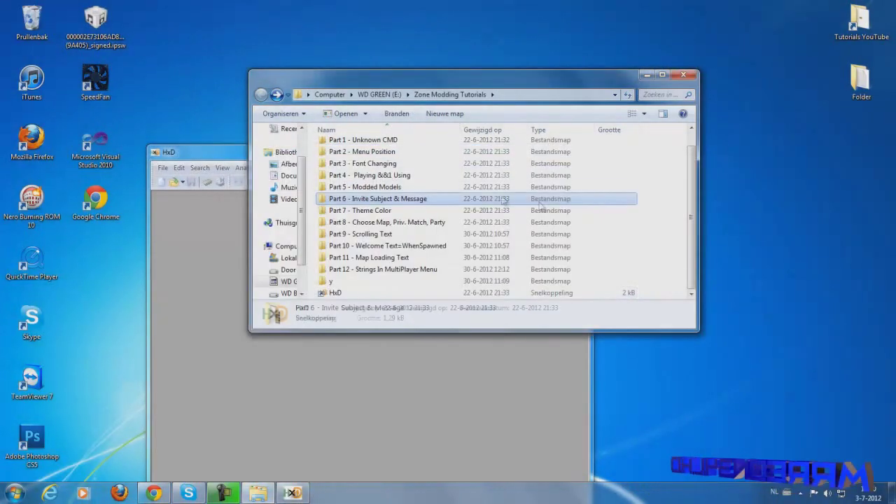
pyautogui.doubleClick(384, 258)
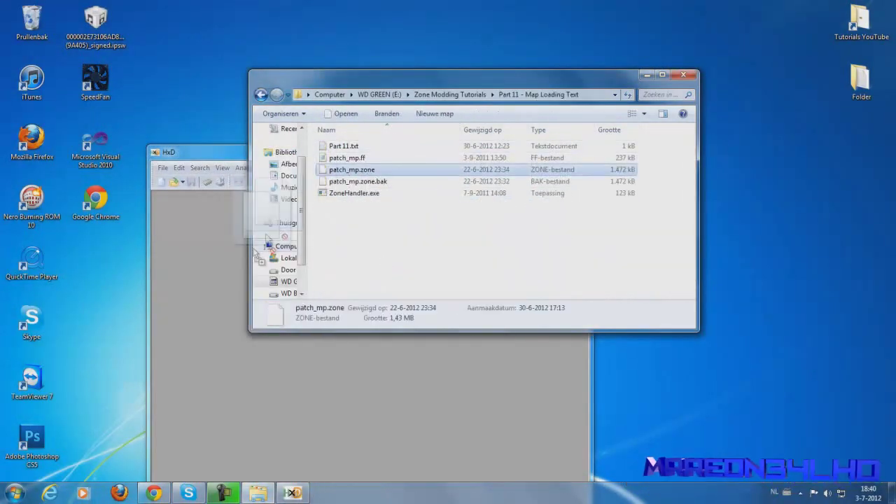
pyautogui.doubleClick(364, 168)
# Step: Arrange the folder window on the right half and HxD on the left half
pyautogui.click(683, 237)
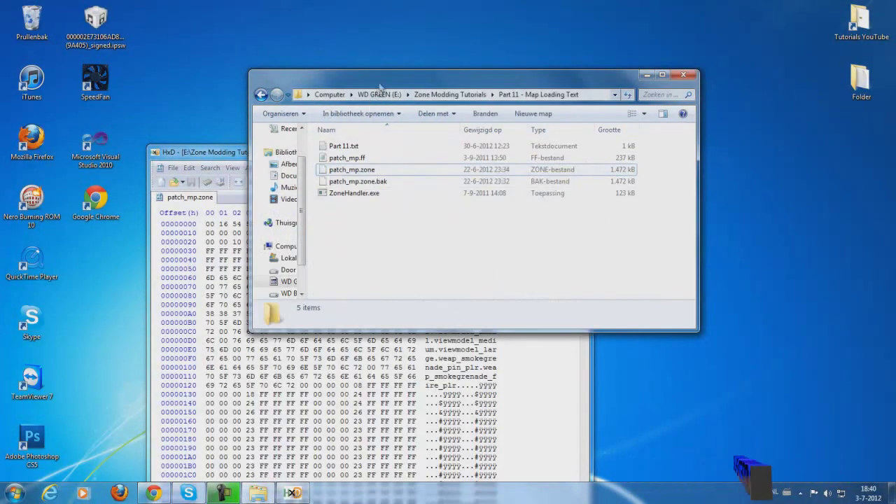
pyautogui.moveTo(434, 77); pyautogui.dragTo(895, 105)
pyautogui.moveTo(280, 152); pyautogui.dragTo(4, 210)
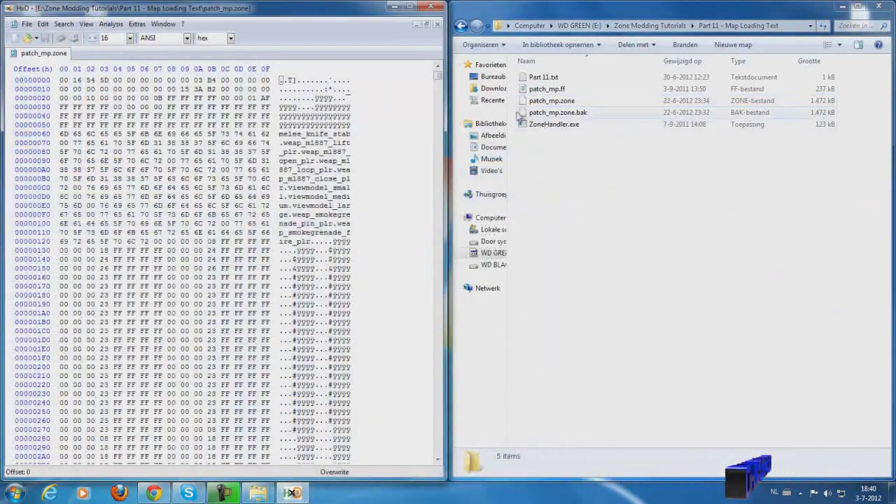
# Step: Open Part 11.txt in Notepad on the right half, starting a line below Welcome!
pyautogui.doubleClick(544, 77)
pyautogui.moveTo(420, 77); pyautogui.dragTo(894, 140)
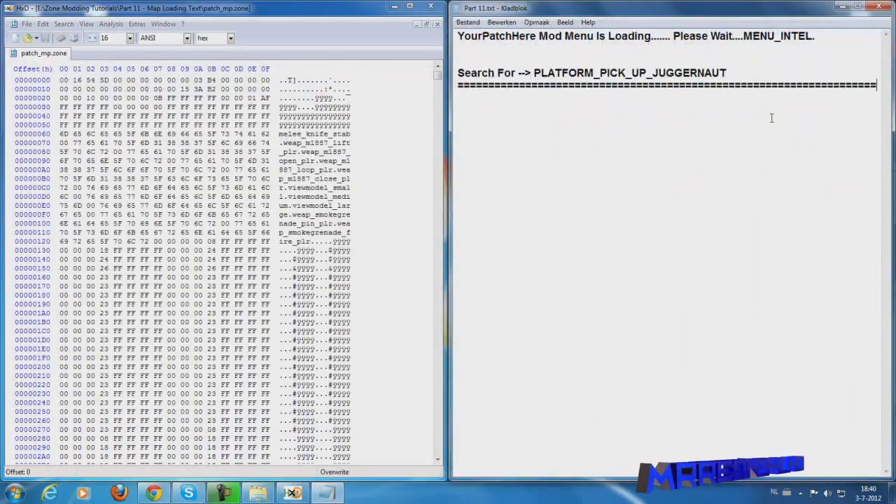
pyautogui.click(771, 118)
pyautogui.write('Welcome!')
pyautogui.press('Return')
pyautogui.write('Tod')
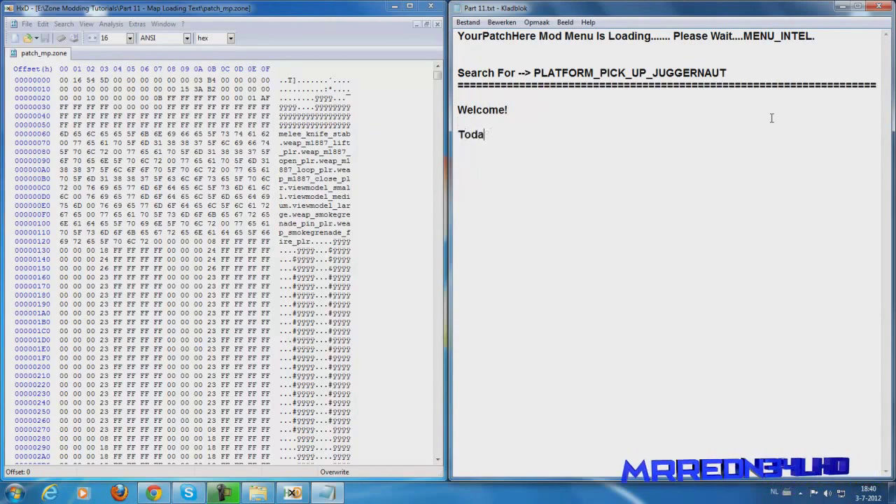
pyautogui.write('ay ')
pyautogui.write("'m ")
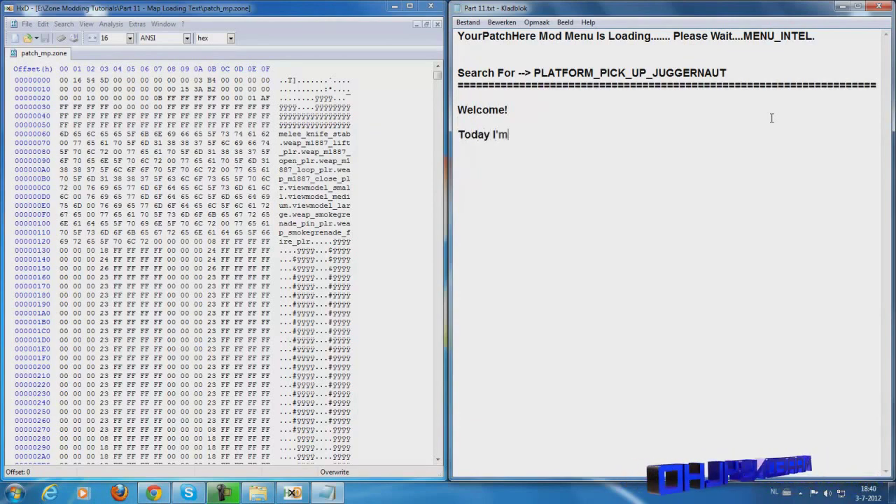
pyautogui.write('going to show you')
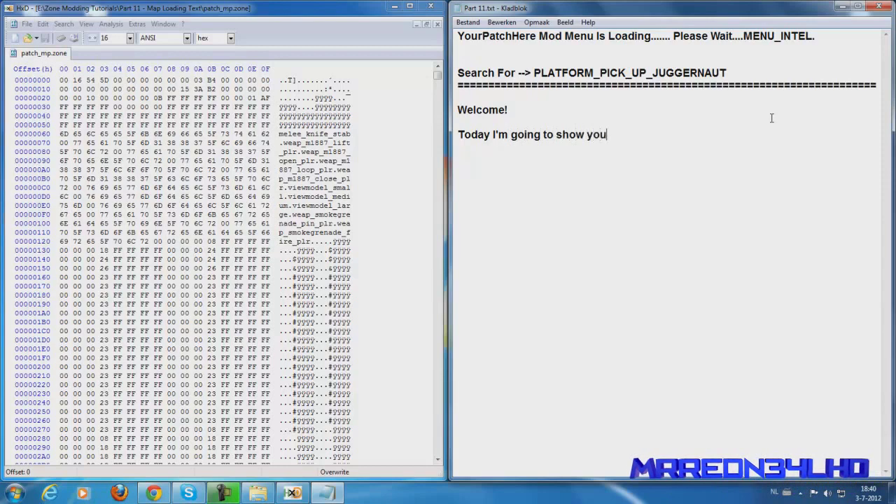
pyautogui.write(' hav')
pyautogui.write('ow you c')
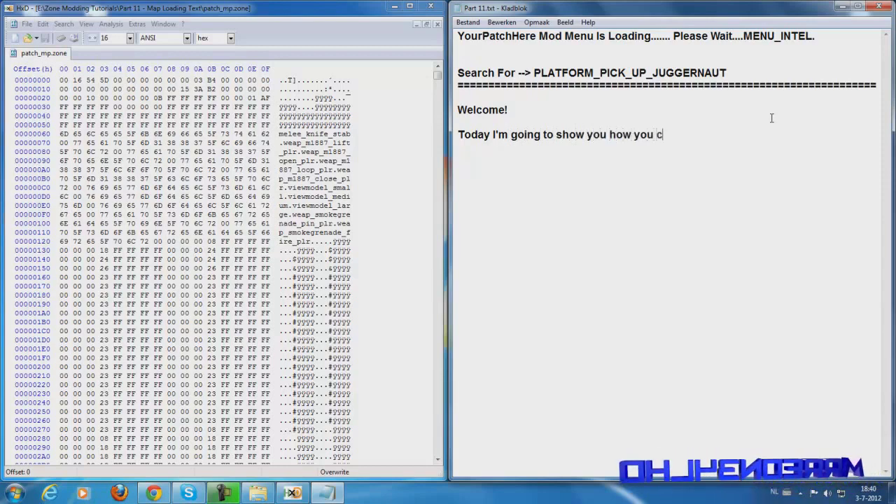
pyautogui.write('an change the t')
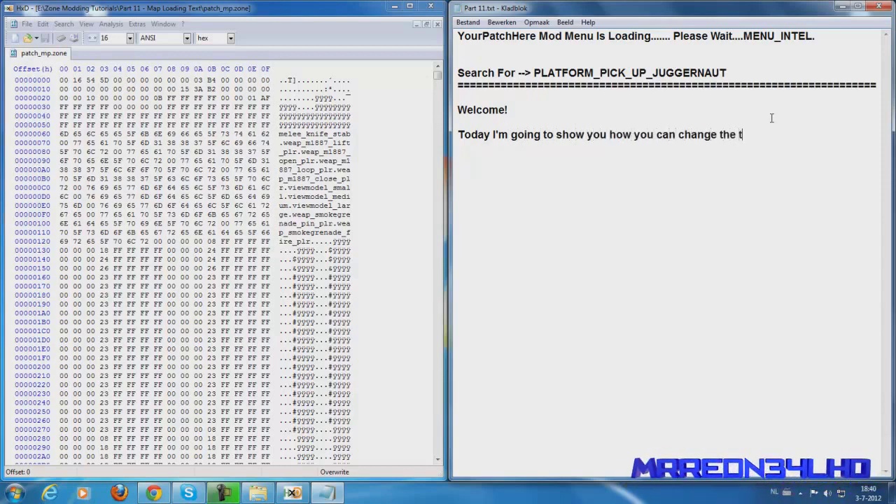
pyautogui.write('ext when you')
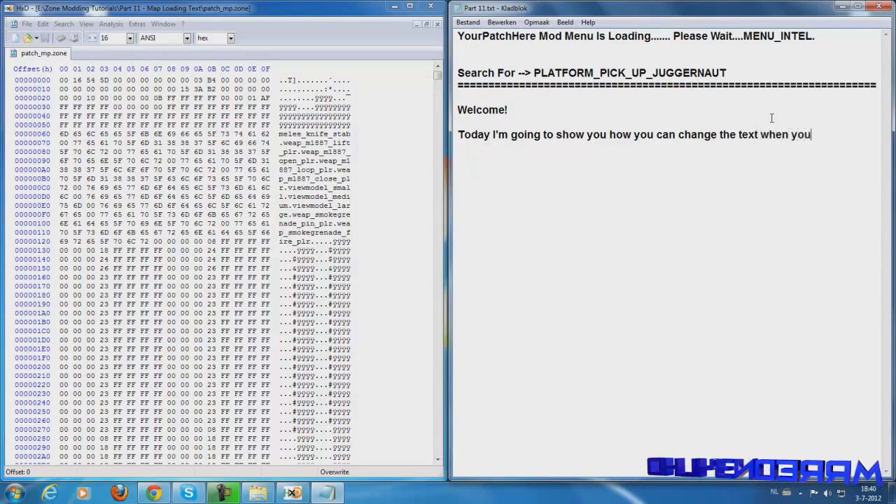
pyautogui.write("'re loading a game.")
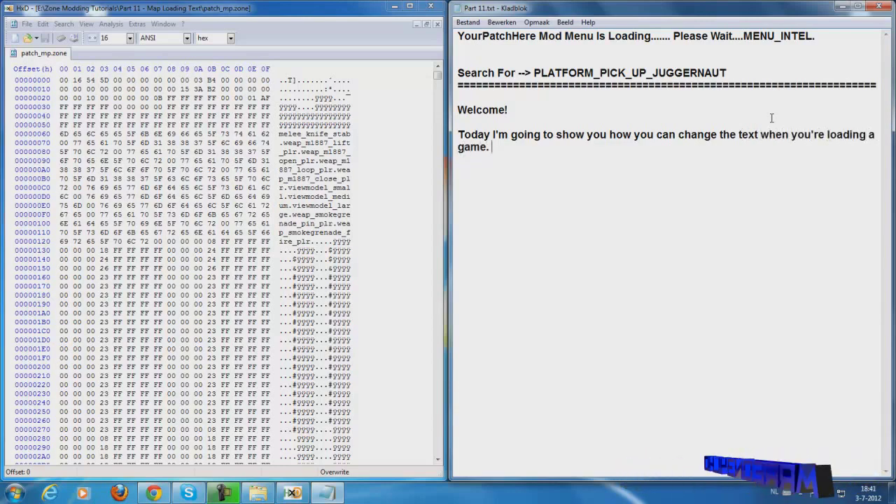
# Step: Write the intro paragraph about the loading progressbar, correcting typos
pyautogui.press('BackSpace')
pyautogui.press('BackSpace')
pyautogui.write('ao')
pyautogui.press('BackSpace')
pyautogui.write('bov')
pyautogui.write('ssb')
pyautogui.press('BackSpace')
pyautogui.press('BackSpace')
pyautogui.press('BackSpace')
pyautogui.press('BackSpace')
pyautogui.write('g')
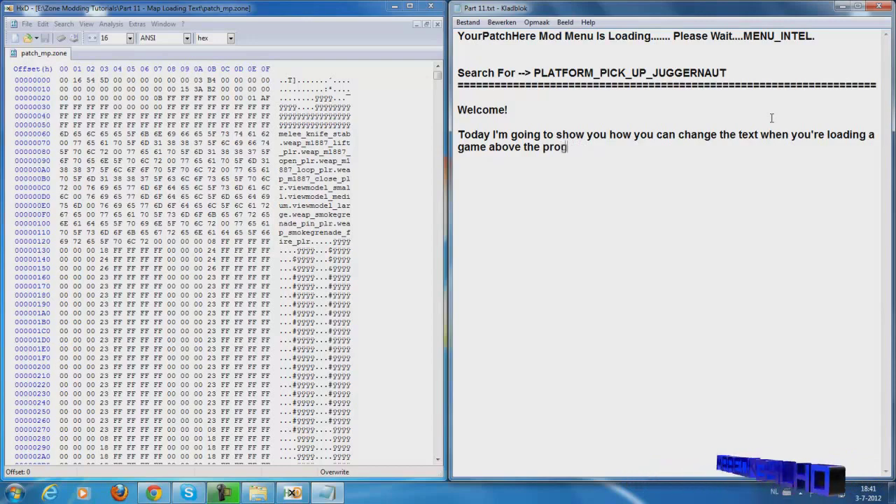
pyautogui.write('ressbar.')
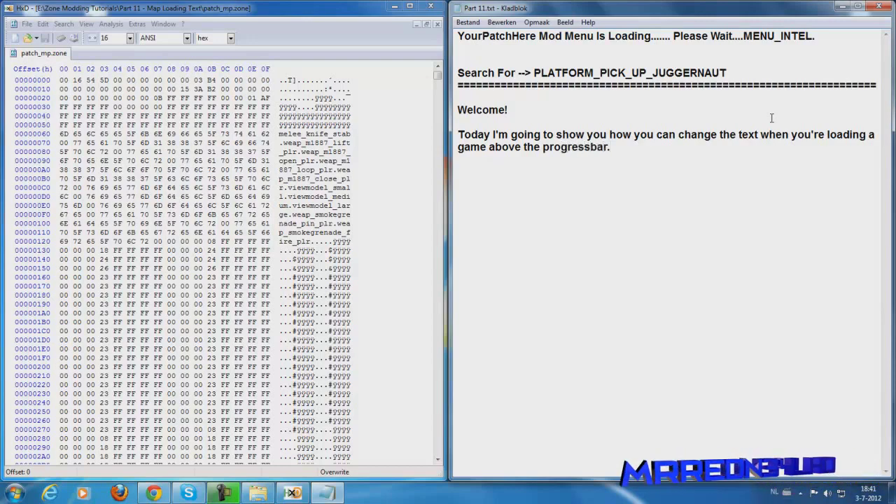
pyautogui.press('Return')
pyautogui.write('===')
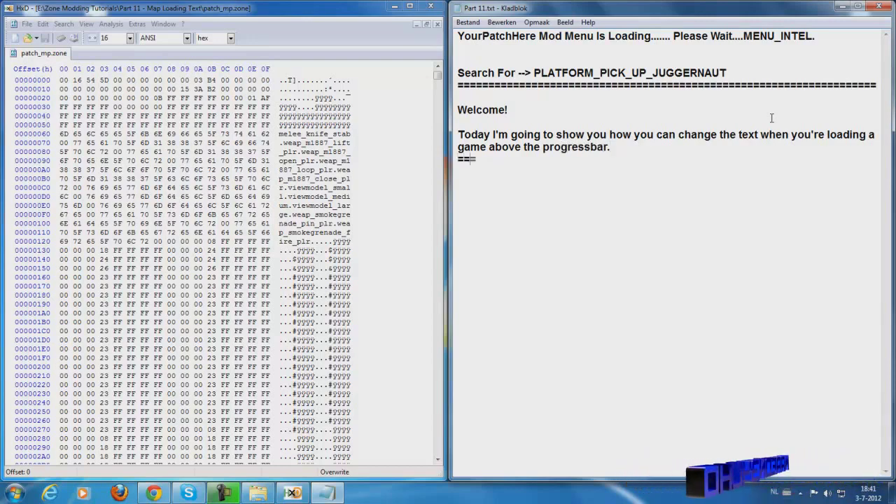
pyautogui.write('==========================================================  ')
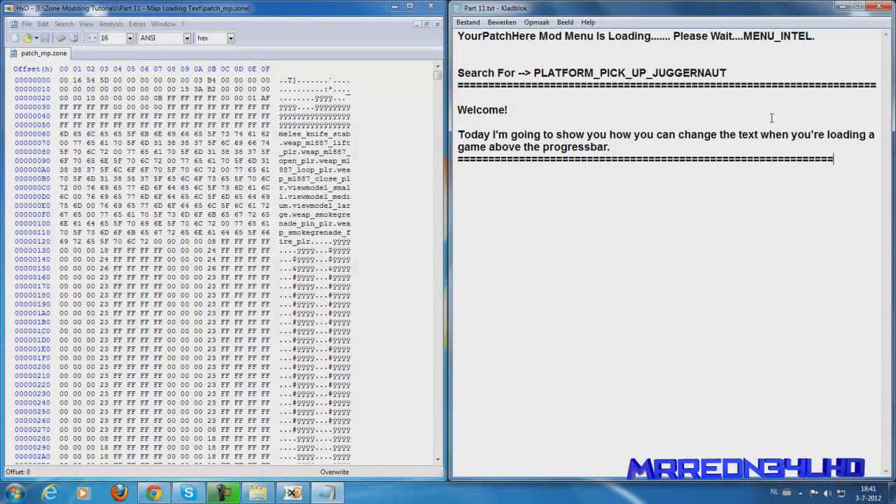
pyautogui.write('Search ')
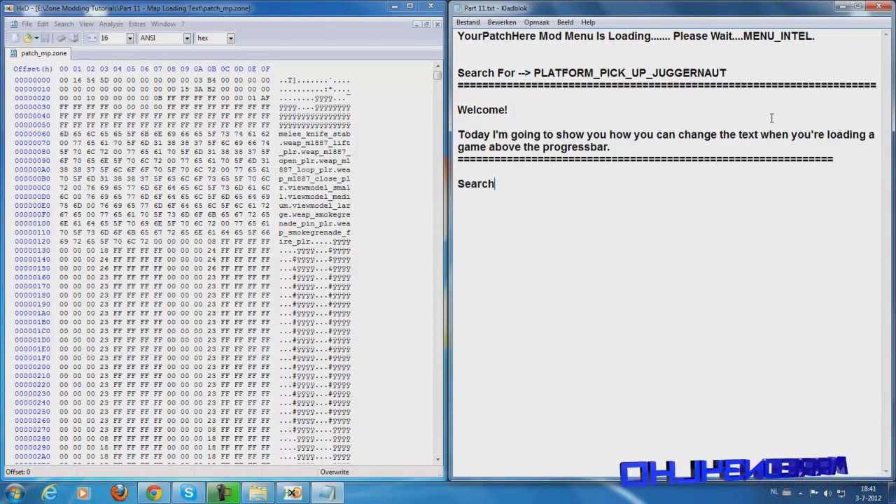
pyautogui.write('for')
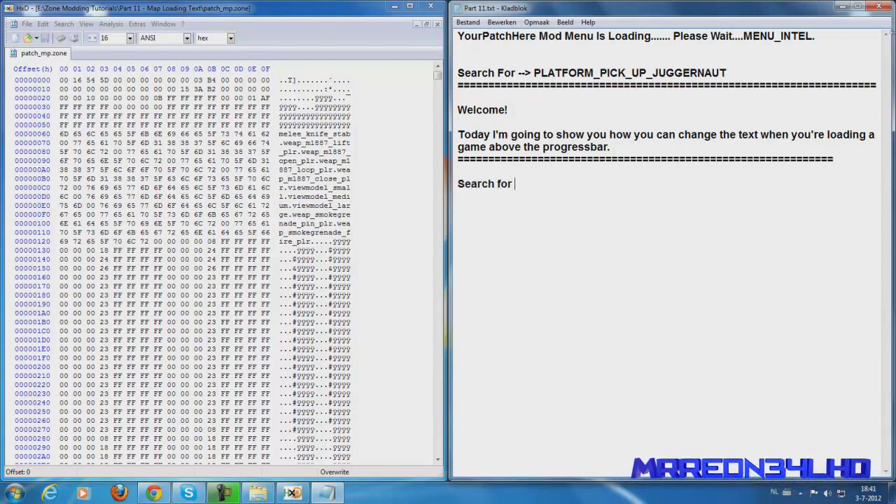
# Step: Complete the line 'Search for PLATFORM_PICK_UP_JUGGERNAUT' by copying in the string name
pyautogui.moveTo(457, 73); pyautogui.dragTo(553, 73)
pyautogui.moveTo(728, 73); pyautogui.dragTo(538, 73)
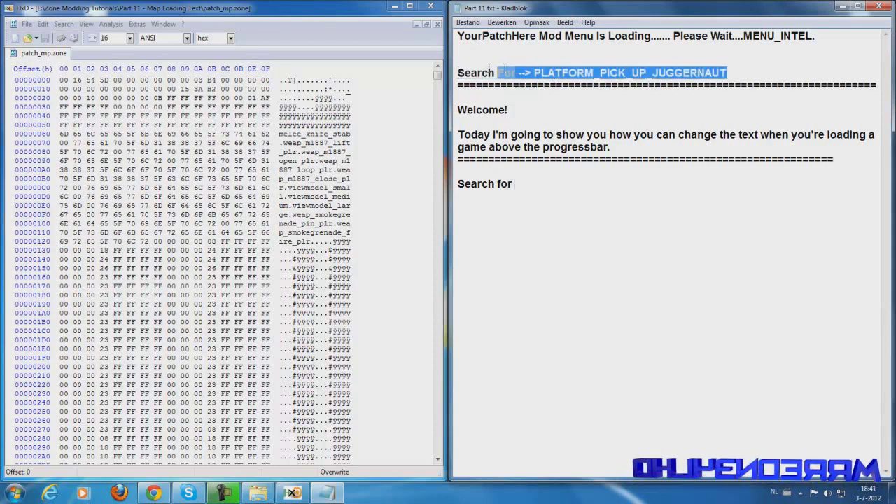
pyautogui.hotkey('ctrl', 'c')
pyautogui.click(815, 180)
pyautogui.hotkey('ctrl', 'v')
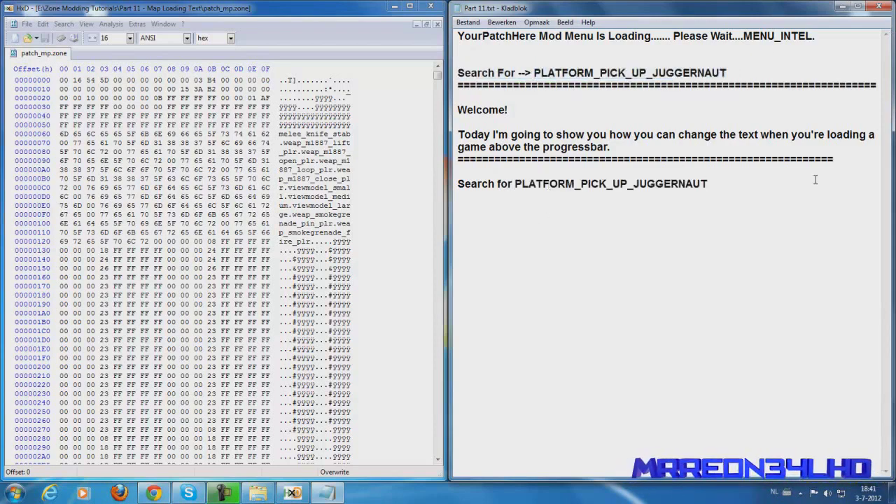
# Step: Search patch_mp.zone in HxD for PLATFORM_PICK_UP_JUGGERNAUT
pyautogui.click(335, 168)
pyautogui.hotkey('ctrl', 'f')
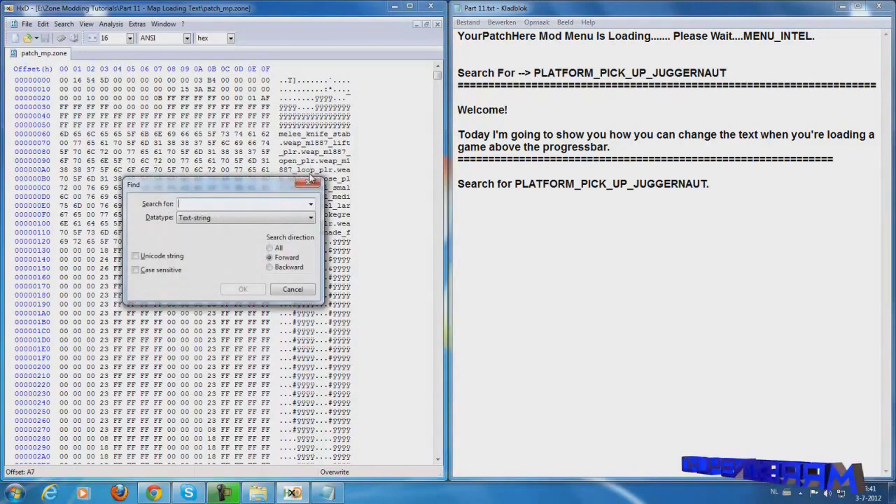
pyautogui.hotkey('ctrl', 'v')
pyautogui.press('Return')
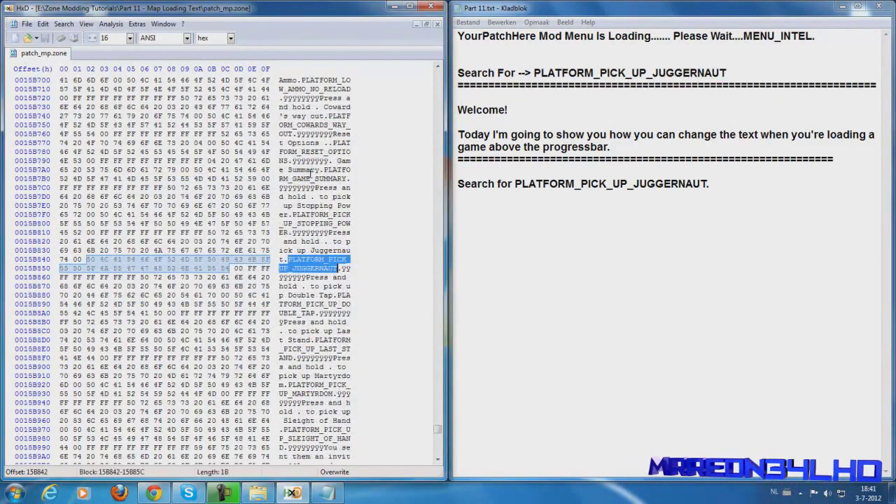
# Step: Add the note 'Go right after the ÿÿ's.' in Part 11.txt
pyautogui.click(658, 210)
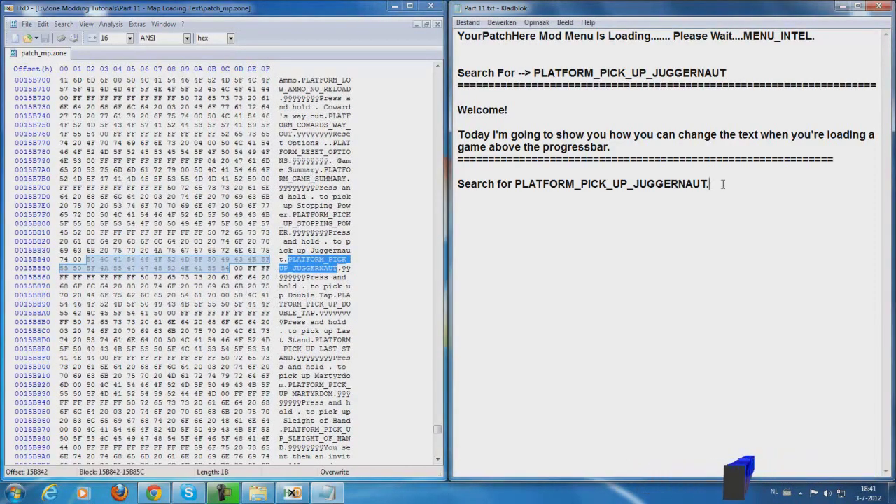
pyautogui.press('Return')
pyautogui.write('Go r')
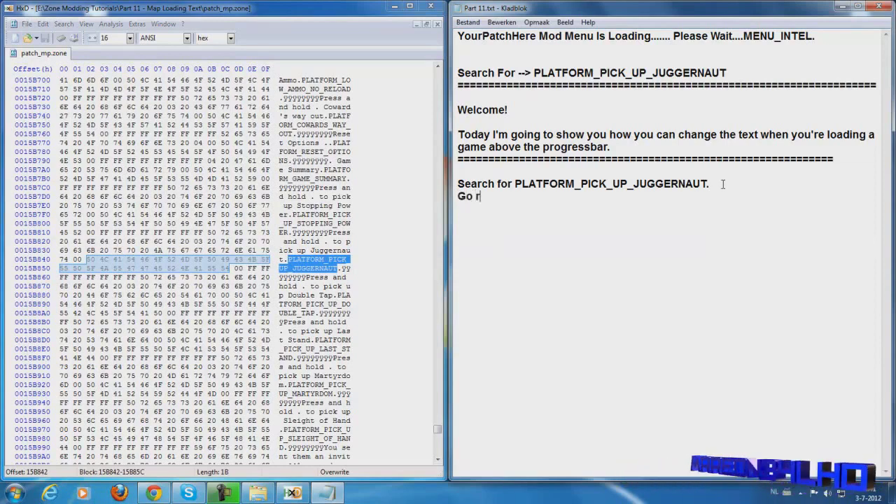
pyautogui.write('ight after the ')
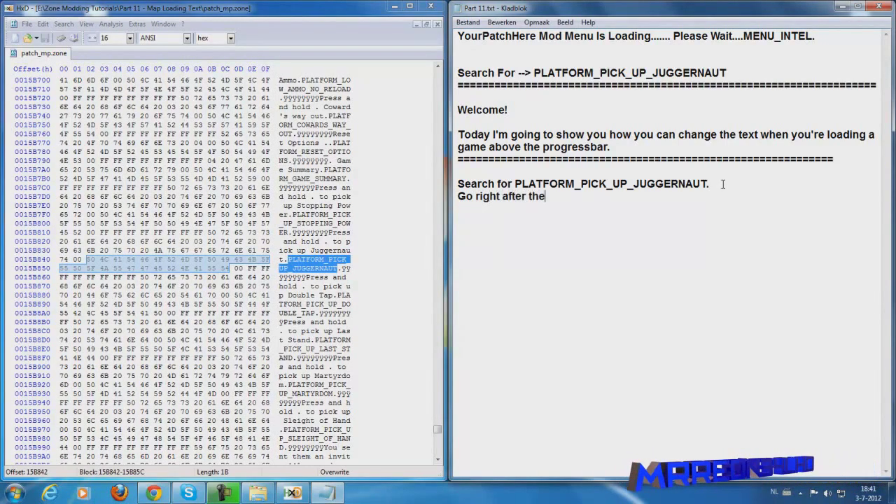
pyautogui.write("ÿÿ's")
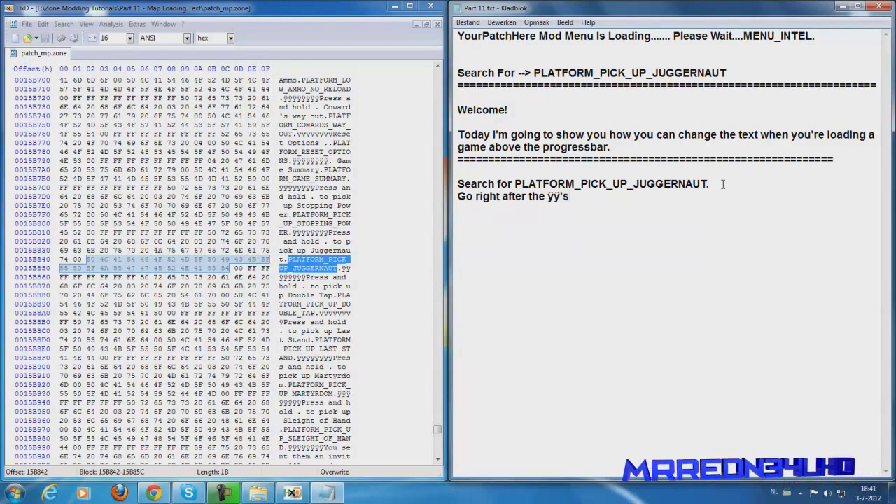
pyautogui.write(' and')
pyautogui.press('BackSpace')
pyautogui.press('BackSpace')
pyautogui.press('BackSpace')
pyautogui.press('BackSpace')
pyautogui.write('.')
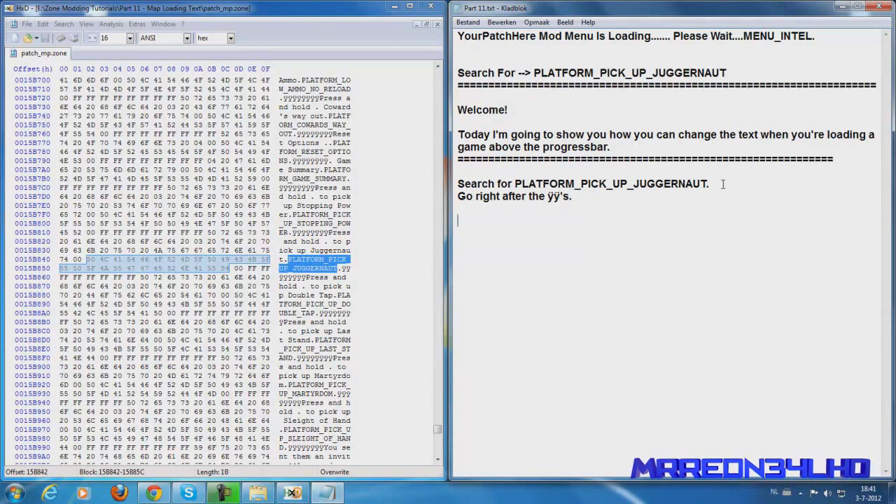
# Step: Add the note 'Now copy the text out of the description/download.'
pyautogui.click(305, 276)
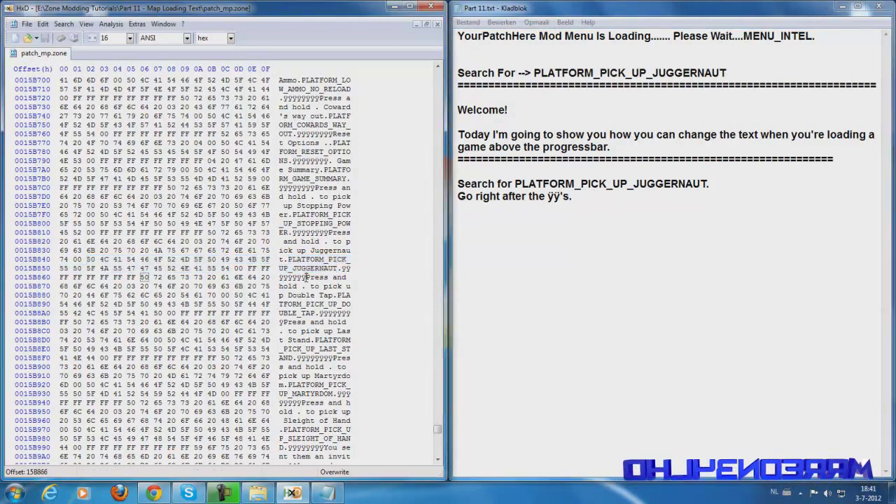
pyautogui.click(586, 202)
pyautogui.press('Return')
pyautogui.press('Return')
pyautogui.write('No')
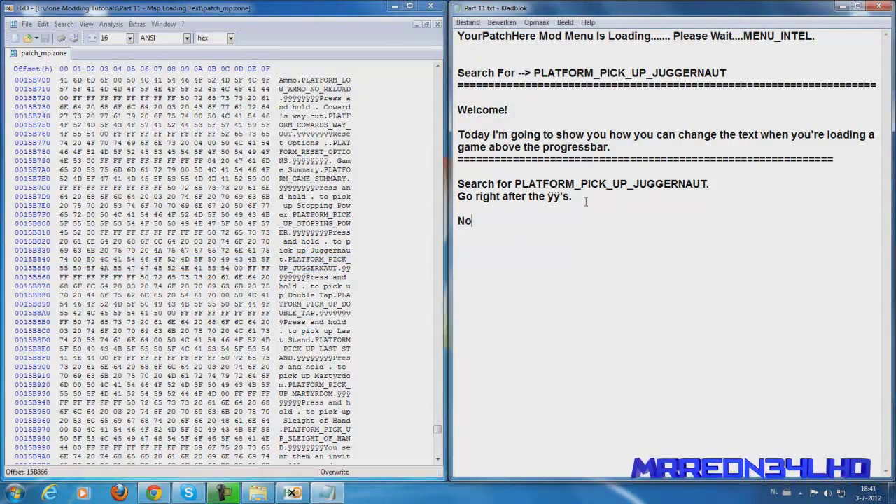
pyautogui.write('w copy the text ')
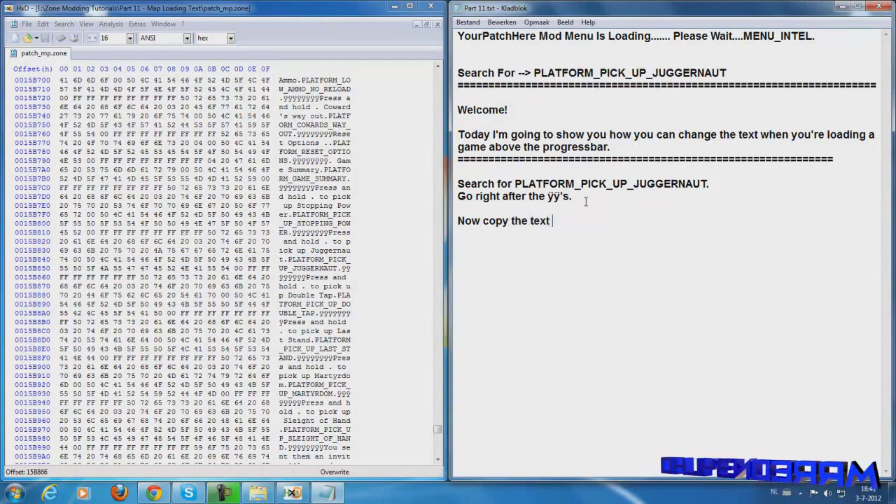
pyautogui.write('out of the des')
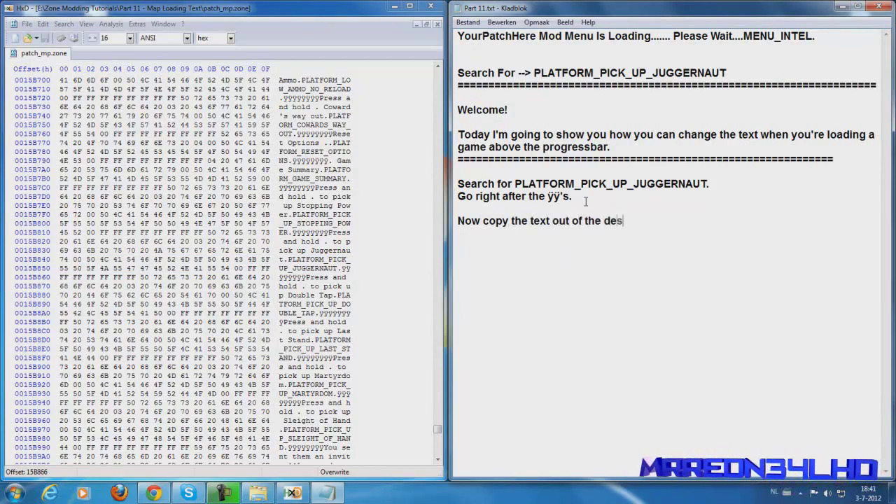
pyautogui.write('cription/download.')
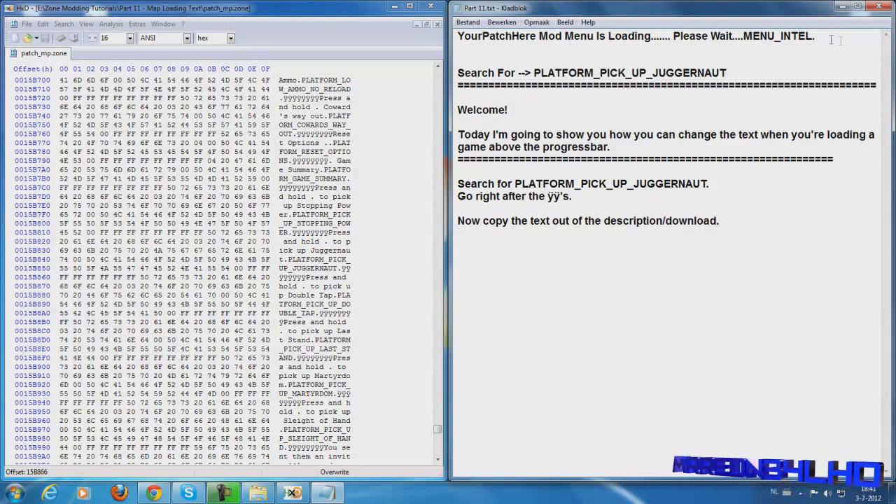
# Step: Copy the loading text, note 'And hit CRTL+B In HxD.', and paste-write it in HxD
pyautogui.moveTo(815, 35); pyautogui.dragTo(455, 36)
pyautogui.click(731, 220)
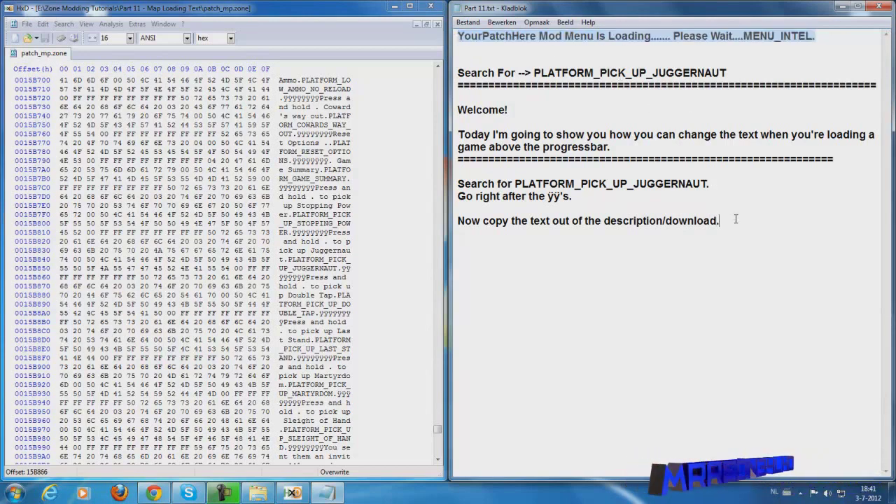
pyautogui.write('And hit')
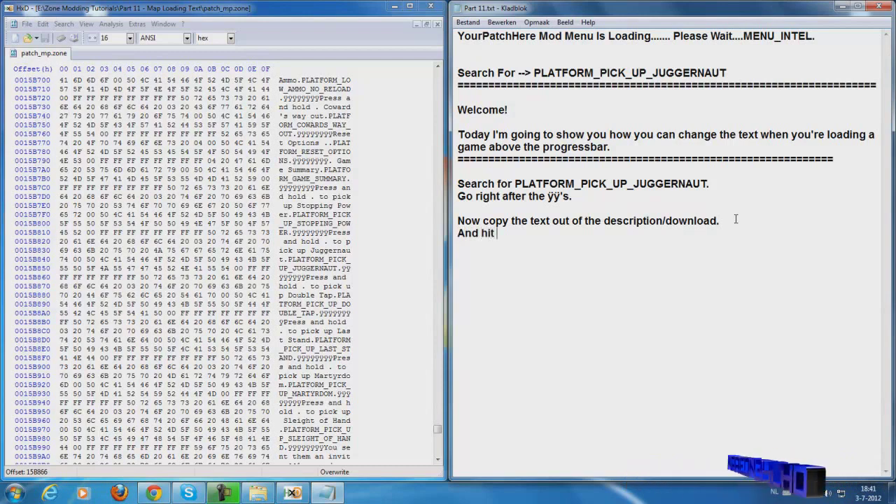
pyautogui.write(' CRTL+B')
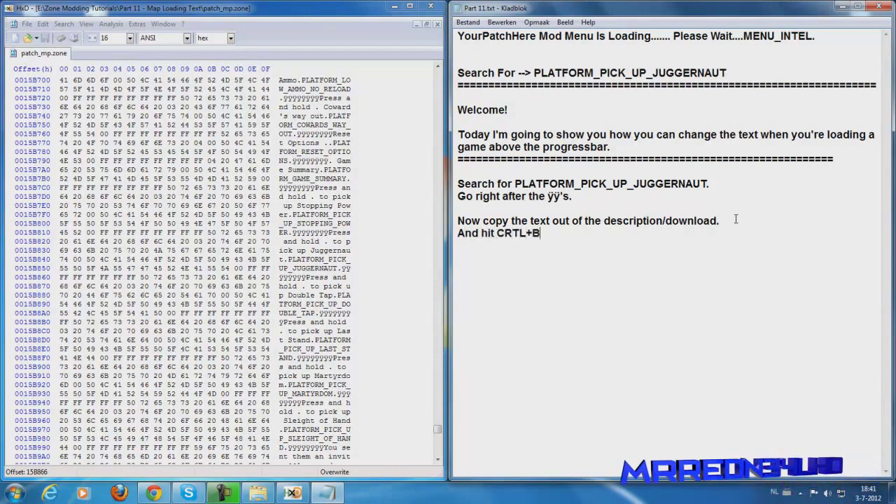
pyautogui.write(' In HxD')
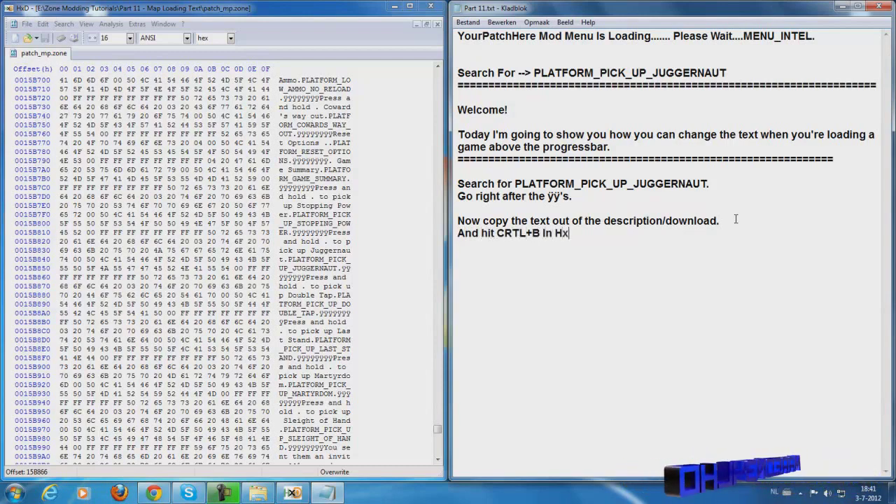
pyautogui.write('.')
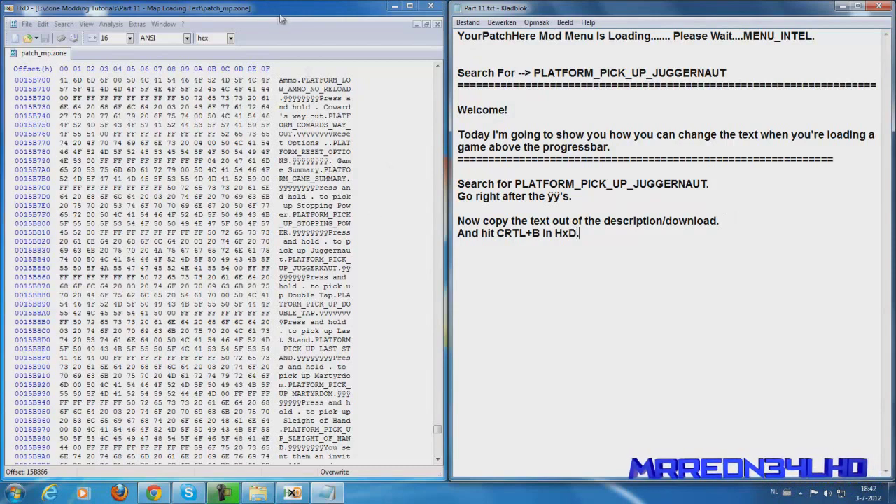
pyautogui.click(281, 18)
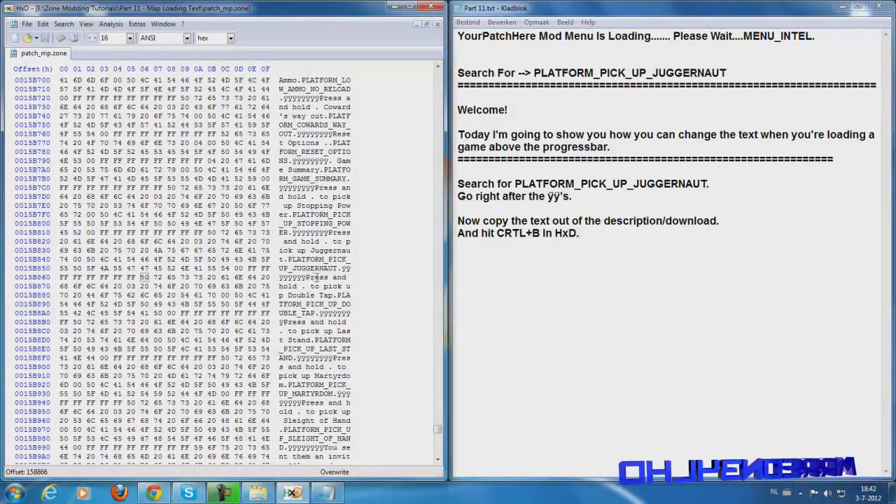
pyautogui.hotkey('ctrl', 'b')
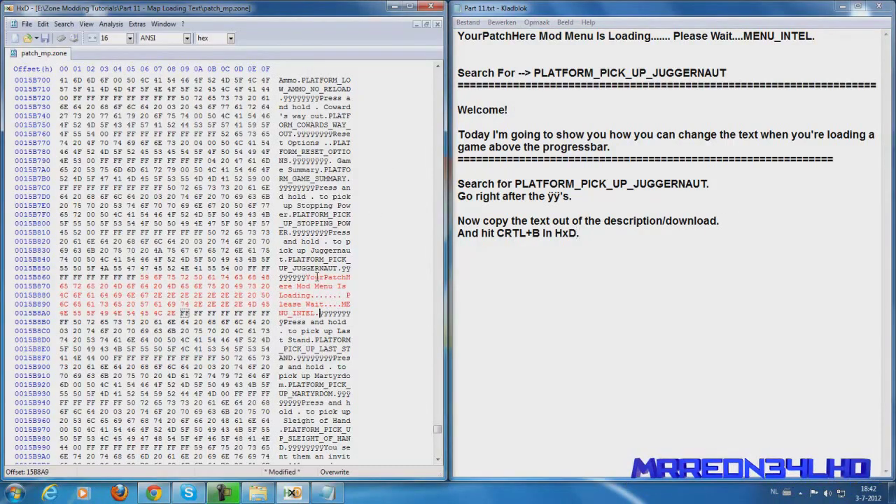
# Step: Start a new blank line in Part 11.txt for the next instruction
pyautogui.click(642, 229)
pyautogui.press('Return')
pyautogui.press('Return')
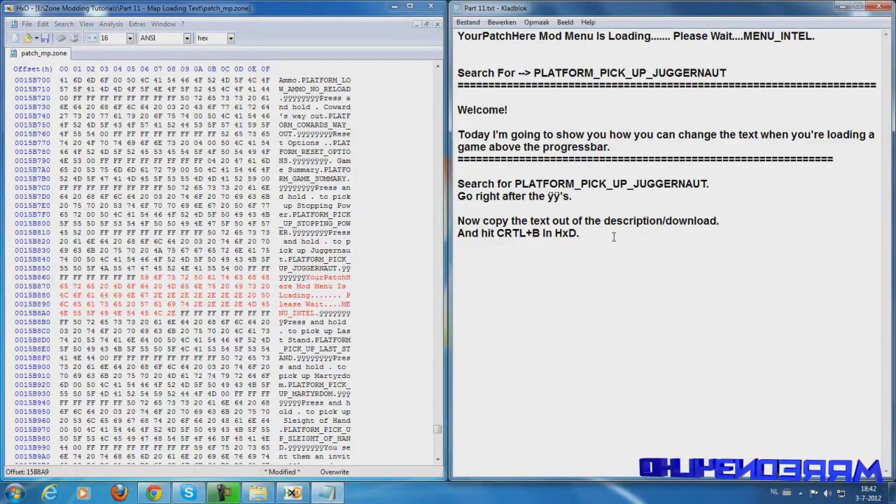
pyautogui.write('Now')
pyautogui.write(' make')
pyautogui.write(' sure the DOT')
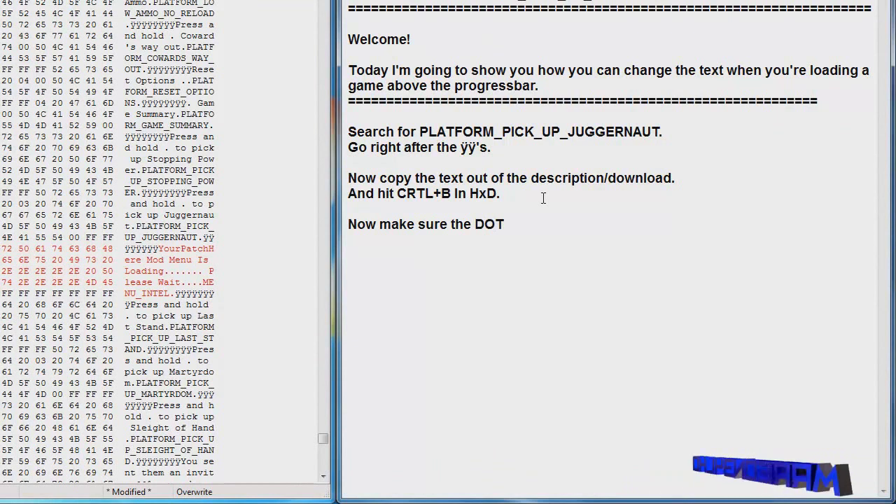
pyautogui.write(' before MENU')
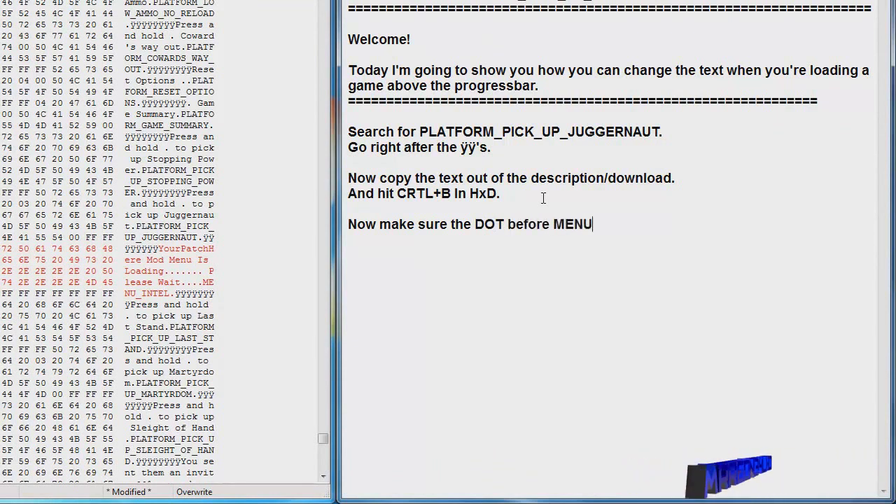
pyautogui.write('_INTEL is')
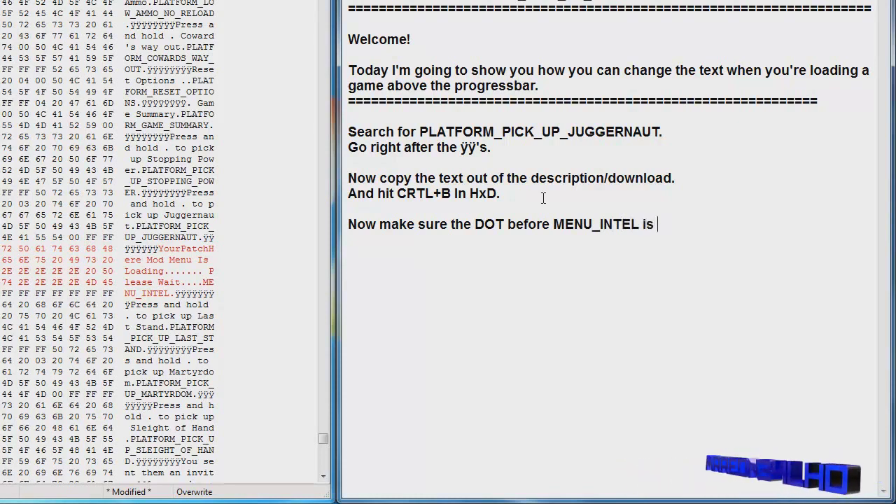
pyautogui.write(' a 00')
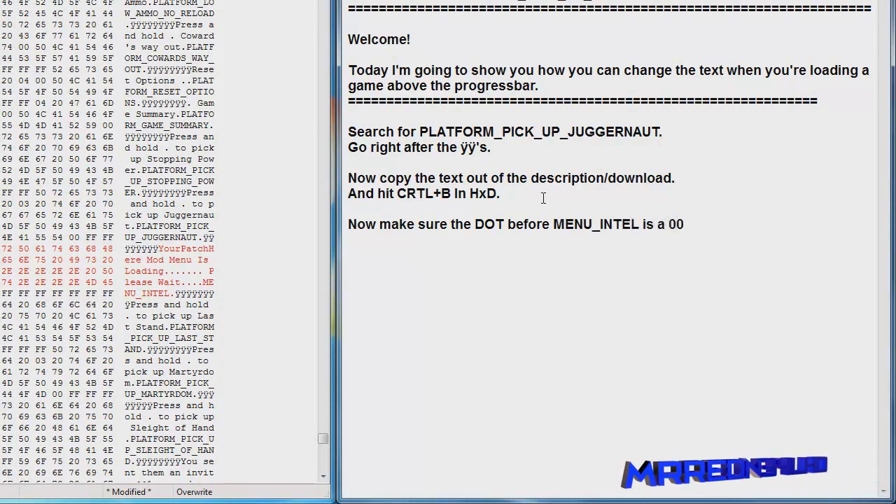
pyautogui.write('.')
# Step: Write 'Now make sure the DOT before MENU_INTEL is a 00.' and begin the next line
pyautogui.press('Return')
pyautogui.write('And the ')
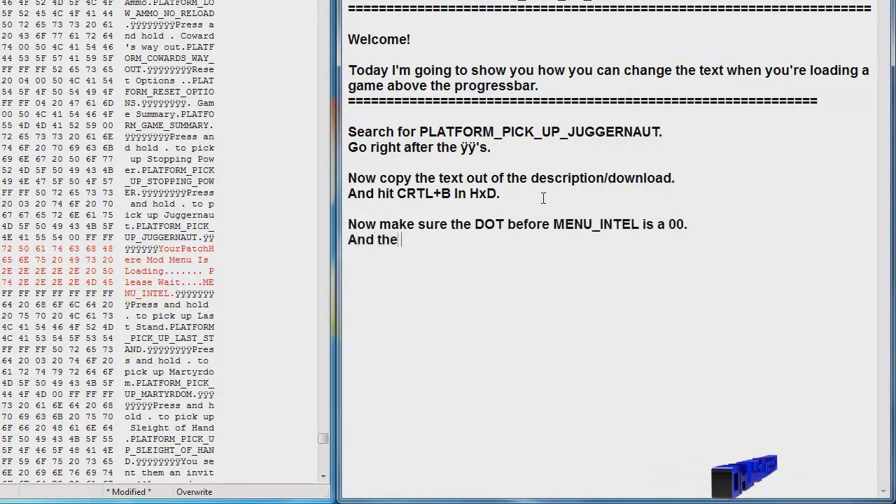
pyautogui.write('DOT after')
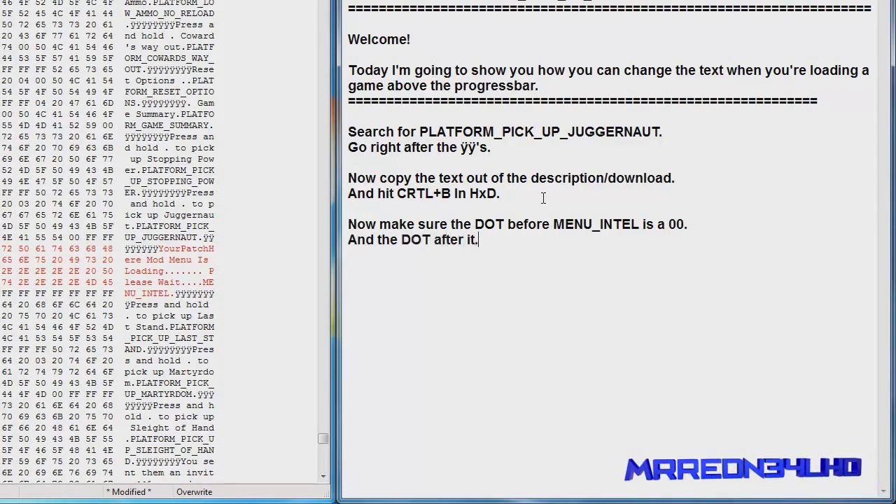
pyautogui.write(' it is 00')
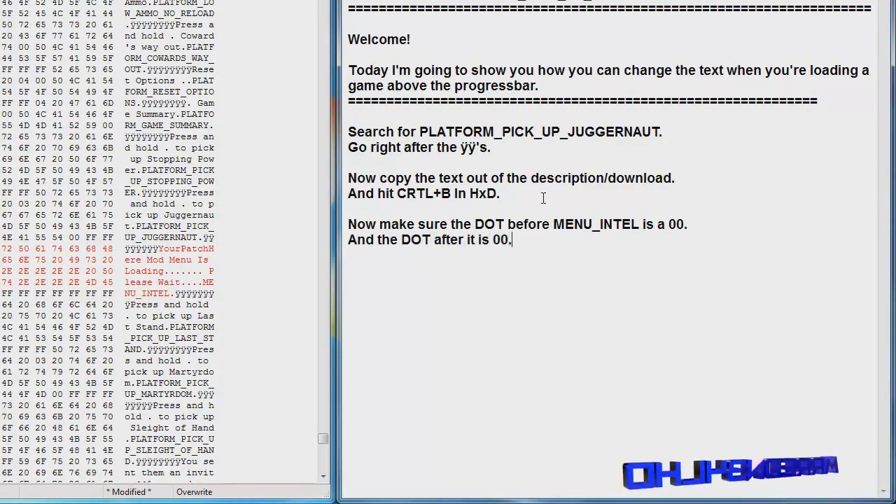
pyautogui.write('.')
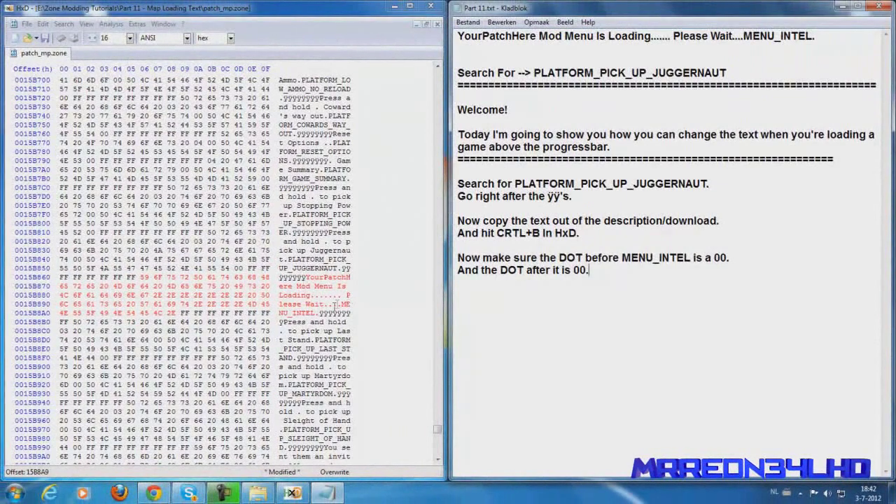
# Step: Replace the 2E dot byte before MENU_INTEL with 00
pyautogui.moveTo(337, 304); pyautogui.dragTo(341, 304)
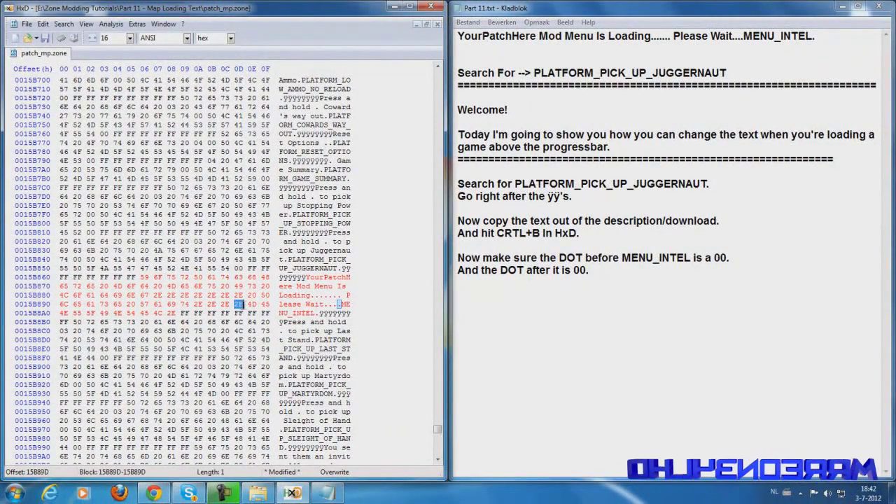
pyautogui.write('00')
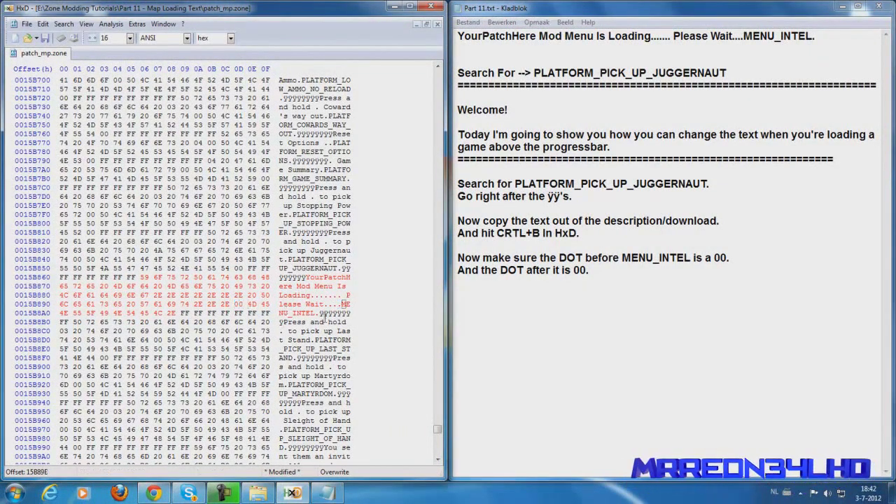
pyautogui.click(171, 313)
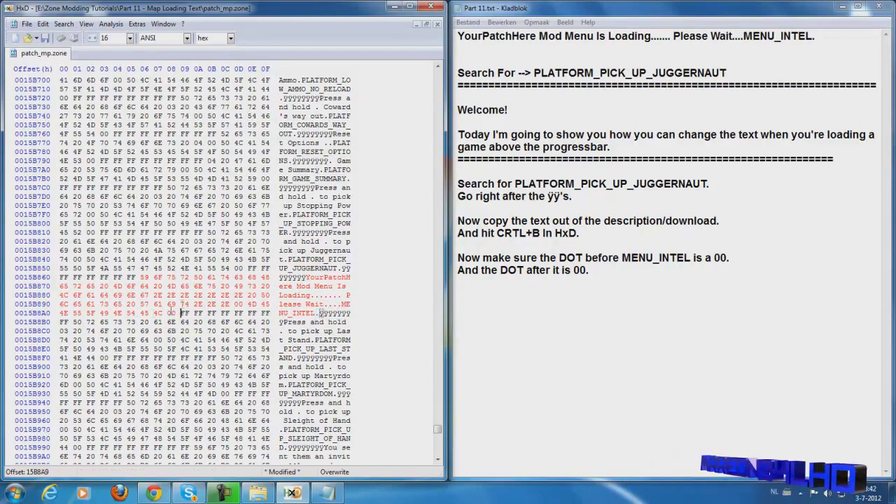
pyautogui.click(638, 274)
pyautogui.write('w you cha')
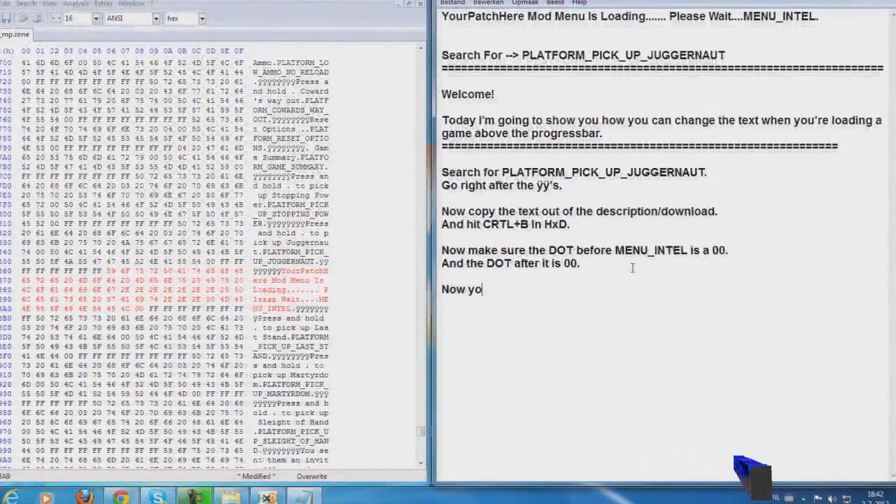
pyautogui.write('nge')
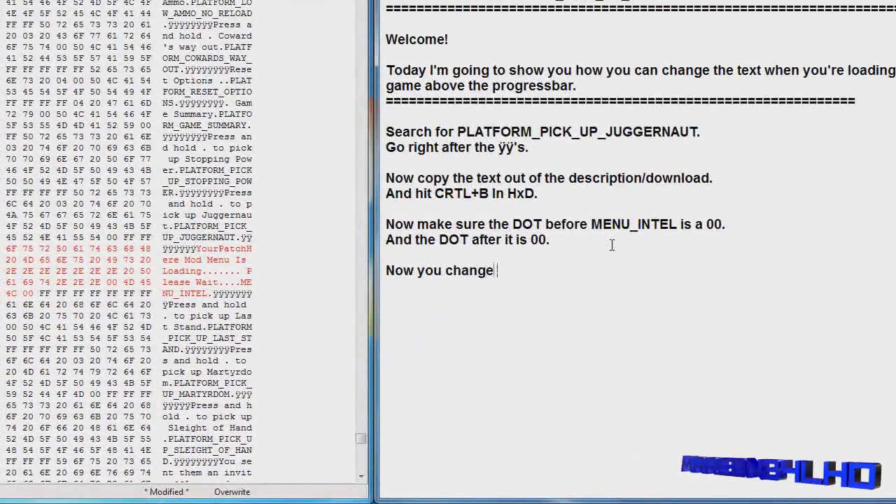
pyautogui.write(' the text to w')
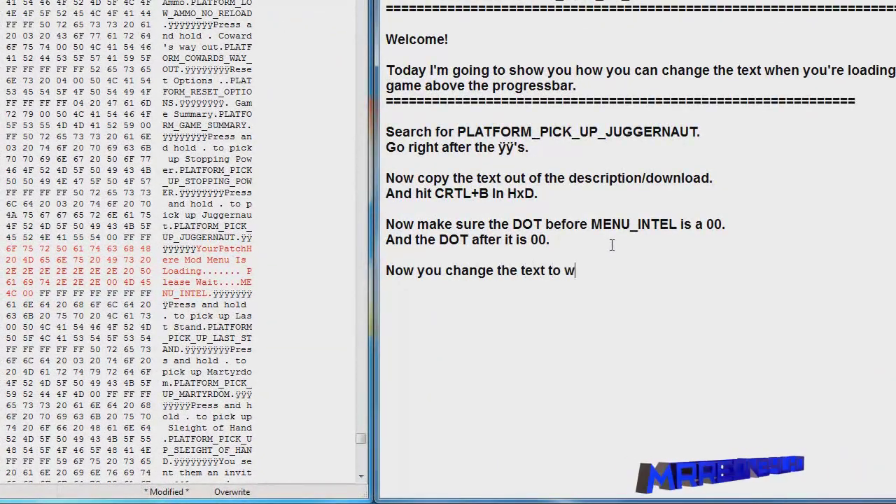
pyautogui.write('hatever you ')
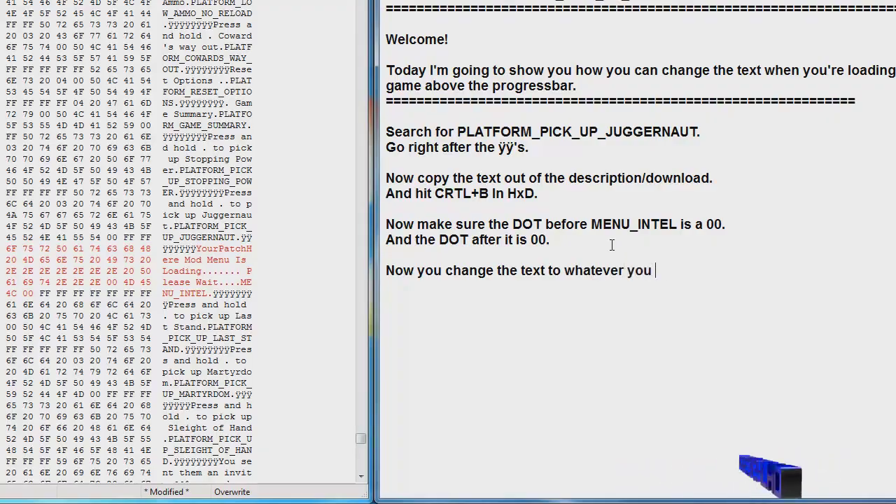
pyautogui.write('want.')
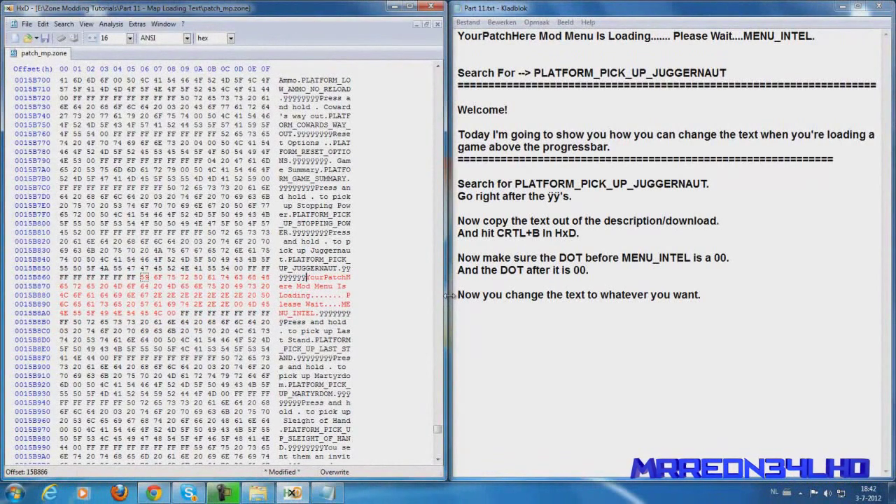
pyautogui.write('^1')
pyautogui.write('Mod Menu')
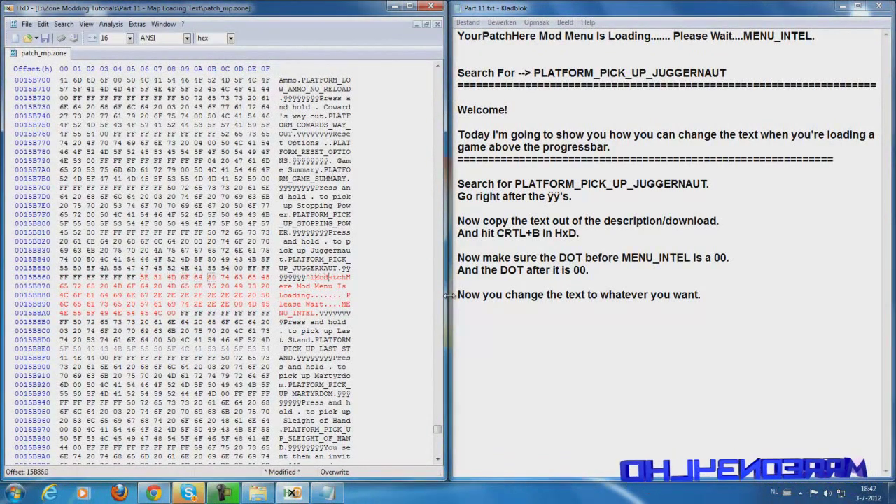
pyautogui.write(' Is Loading..')
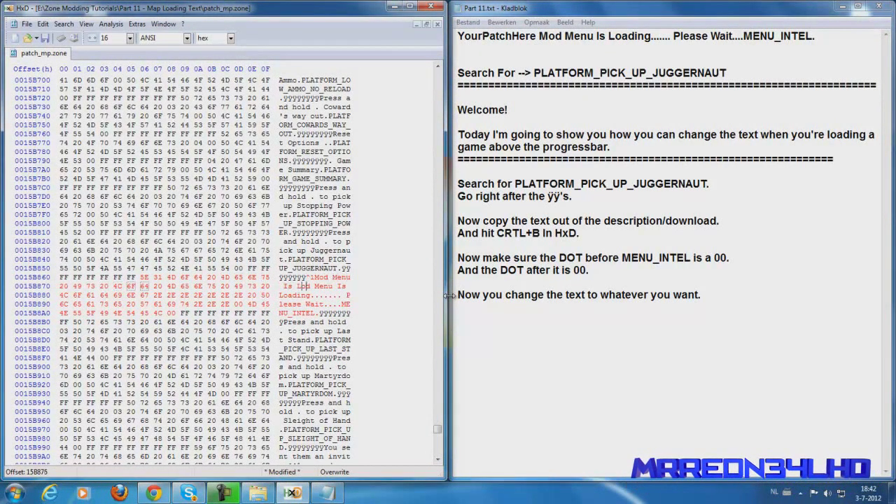
pyautogui.write('. P')
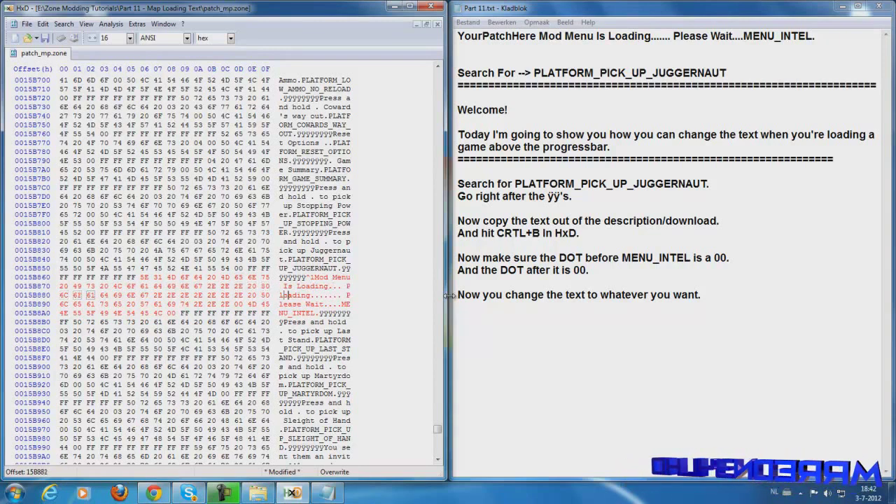
pyautogui.write('lease')
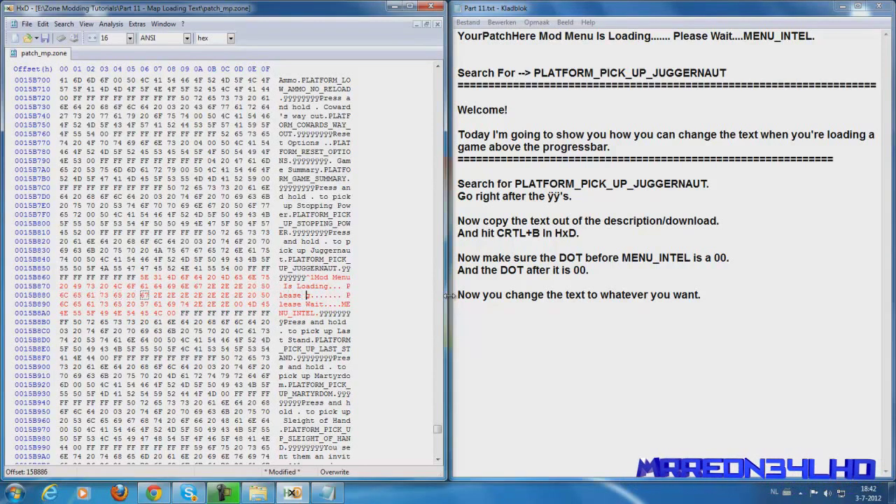
# Step: Fix the misspelled 'Wait' in the '^1Mod Menu Is Loading... Please Wait!' text
pyautogui.press('Left')
pyautogui.press('Left')
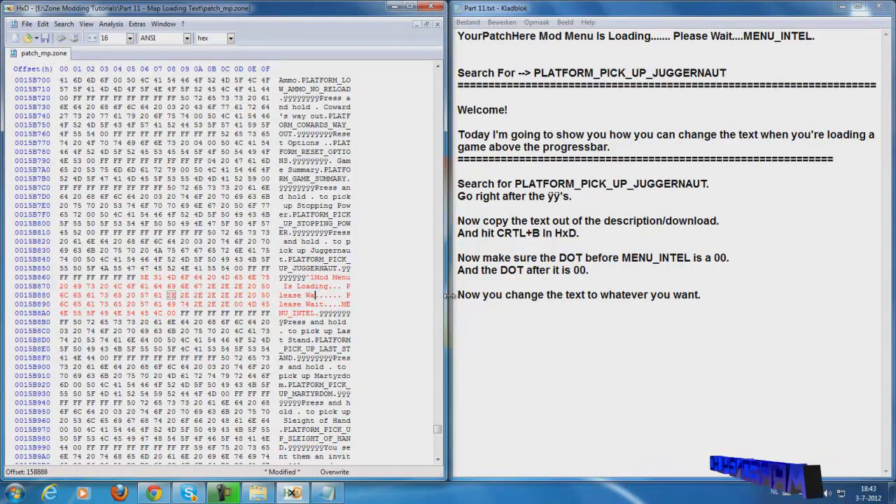
pyautogui.write('it!')
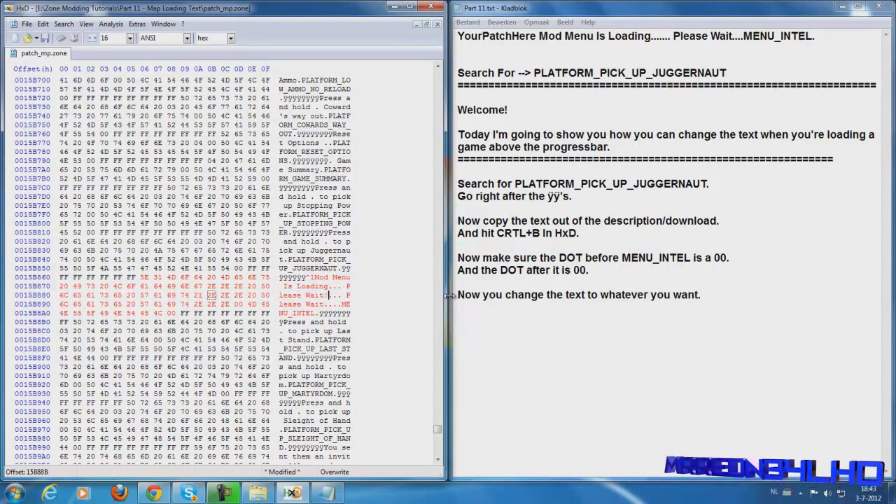
pyautogui.write('Than')
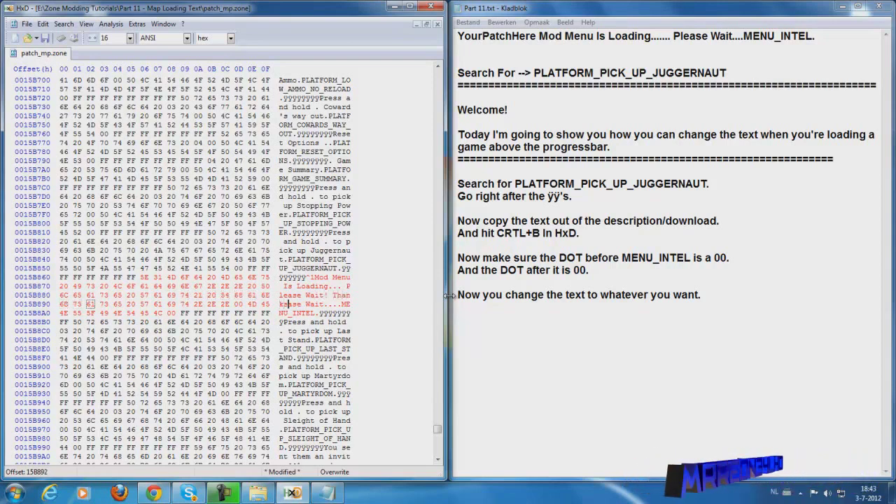
pyautogui.write('ks<3 ')
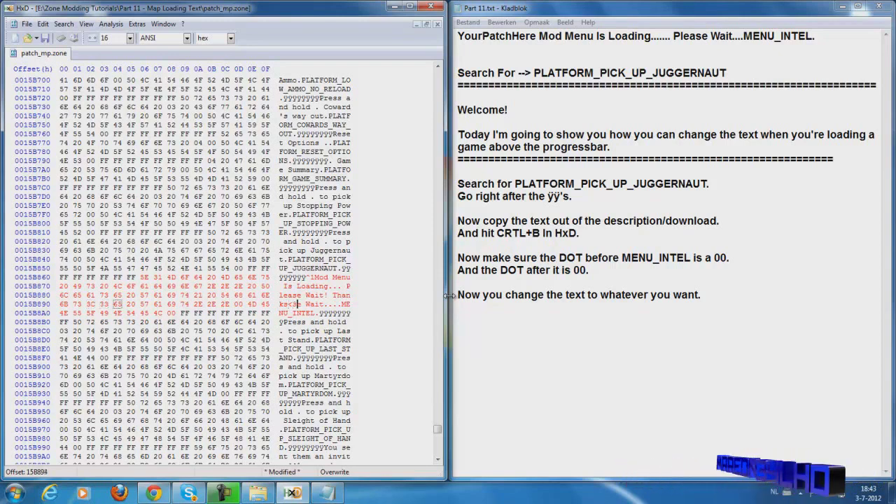
pyautogui.write('..')
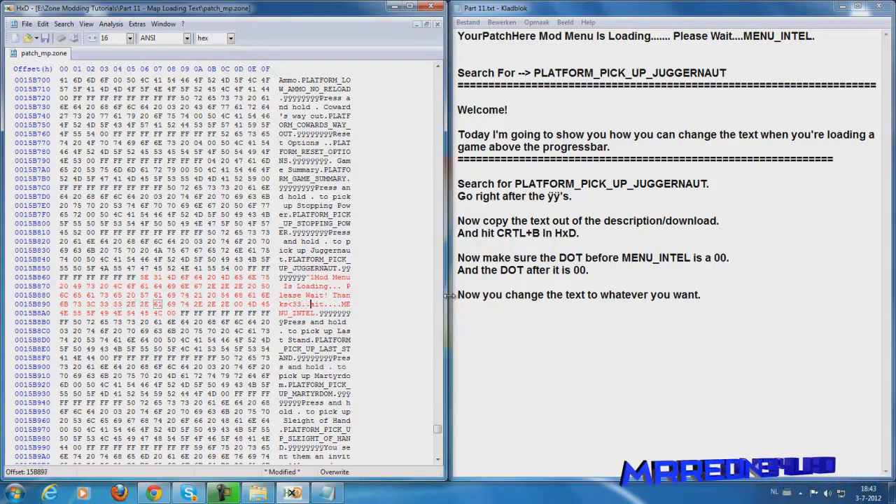
pyautogui.write('.....')
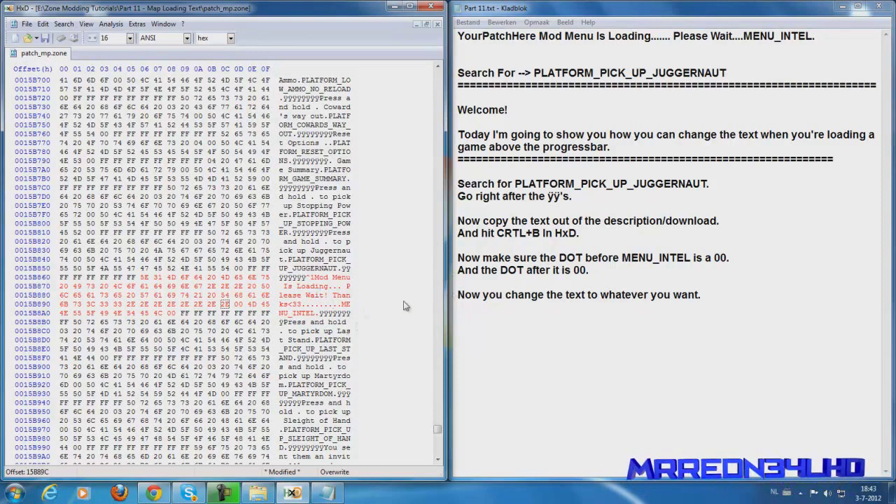
# Step: Add 'When you're done. Save it.' to the notes and save patch_mp.zone in HxD
pyautogui.click(718, 294)
pyautogui.write('Wh')
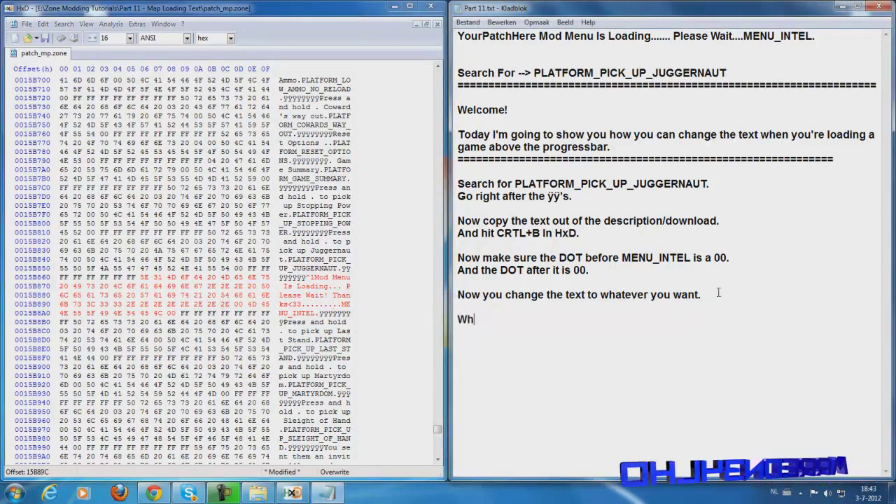
pyautogui.write("en you're")
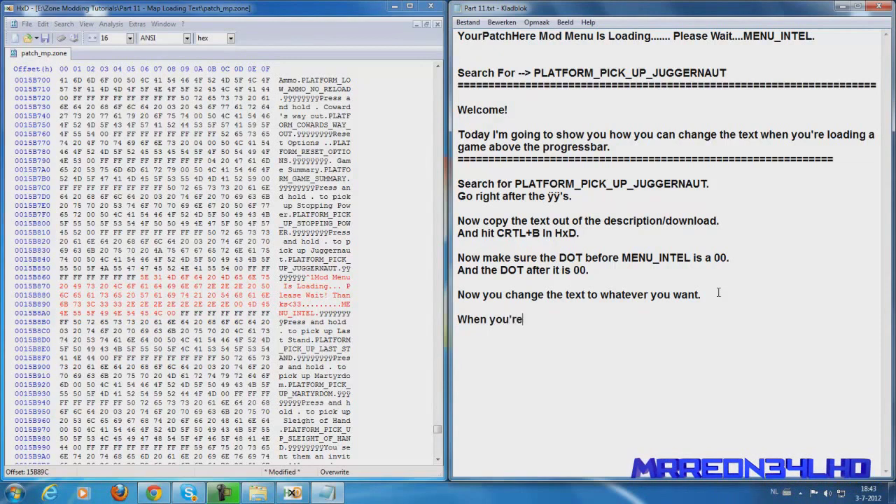
pyautogui.write(' done. Save it.')
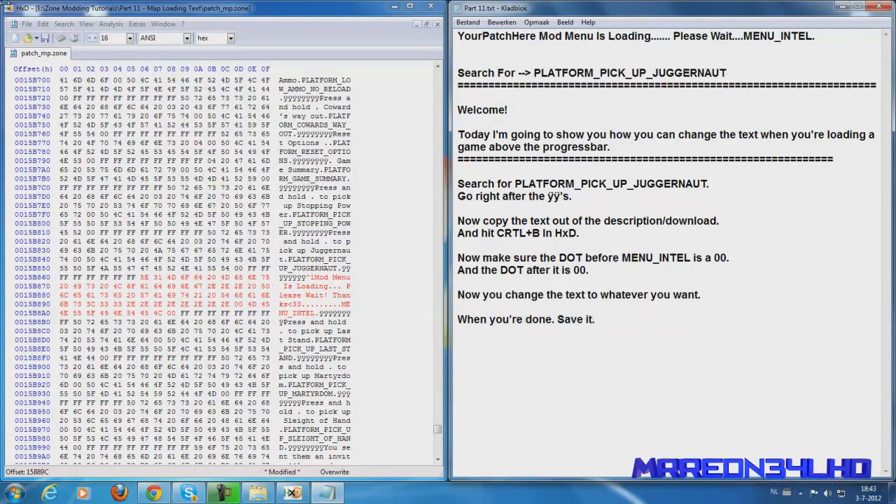
pyautogui.click(45, 37)
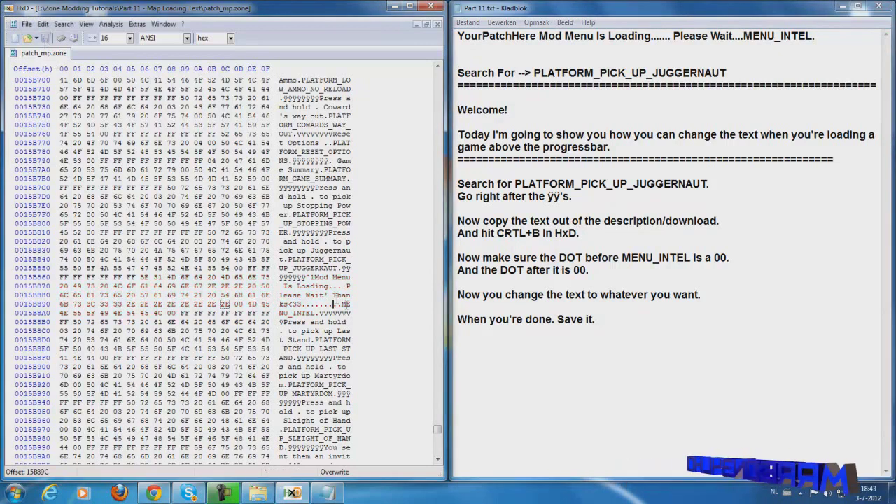
pyautogui.click(666, 321)
# Step: Add closing lines 'You're done now.', 'Thanks for watching.', a subscribe request, and 'C ya.'
pyautogui.press('Return')
pyautogui.press('Return')
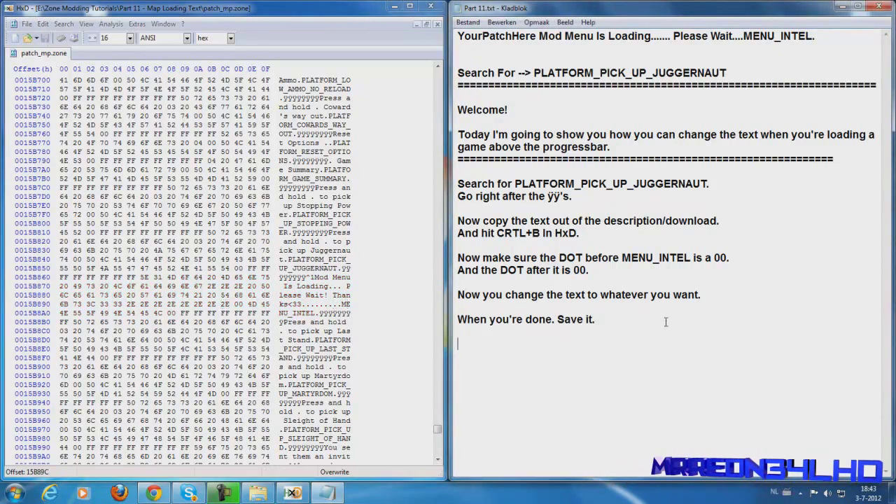
pyautogui.write("You're do")
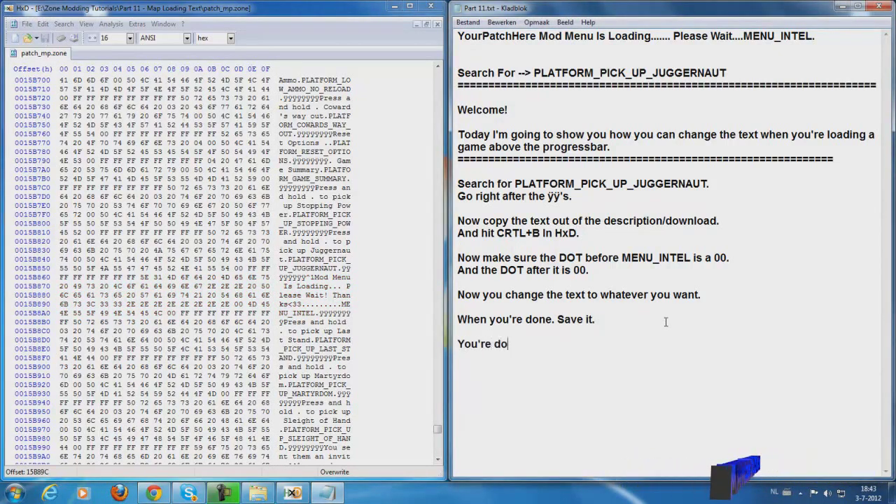
pyautogui.write('ne now.')
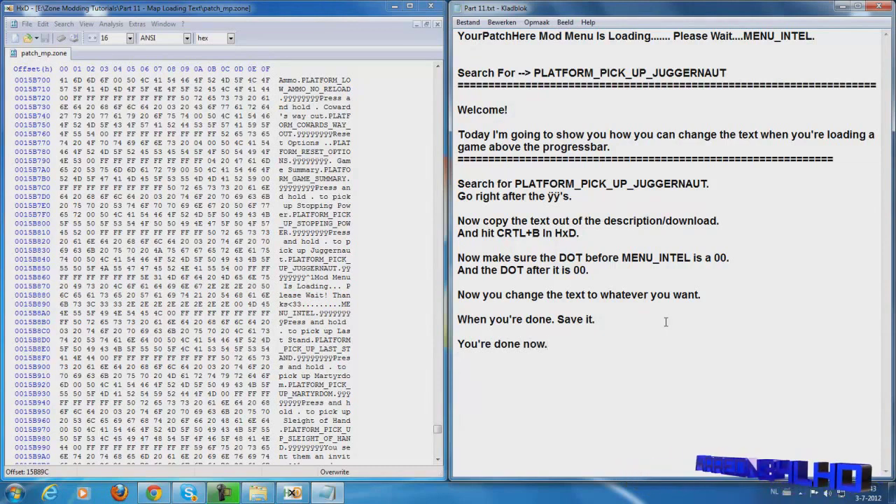
pyautogui.press('Return')
pyautogui.press('Return')
pyautogui.write('Thanks for wat')
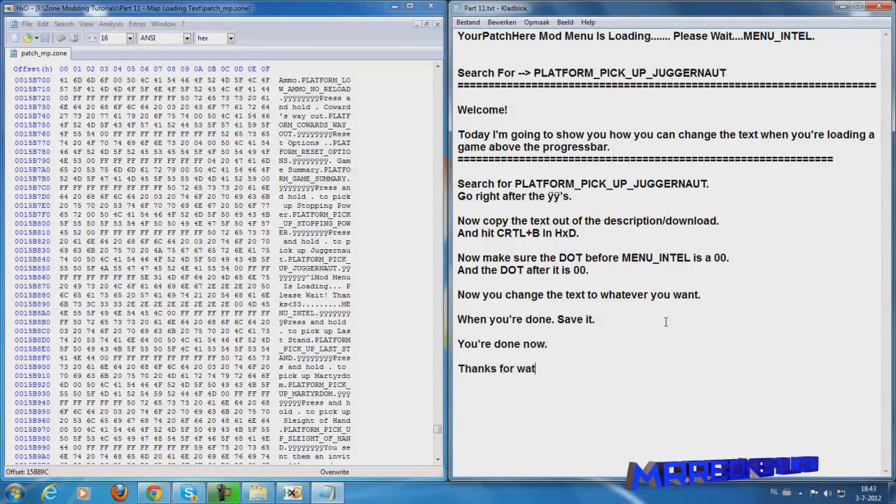
pyautogui.write('chin')
pyautogui.press('Return')
pyautogui.press('Return')
pyautogui.write('Ho')
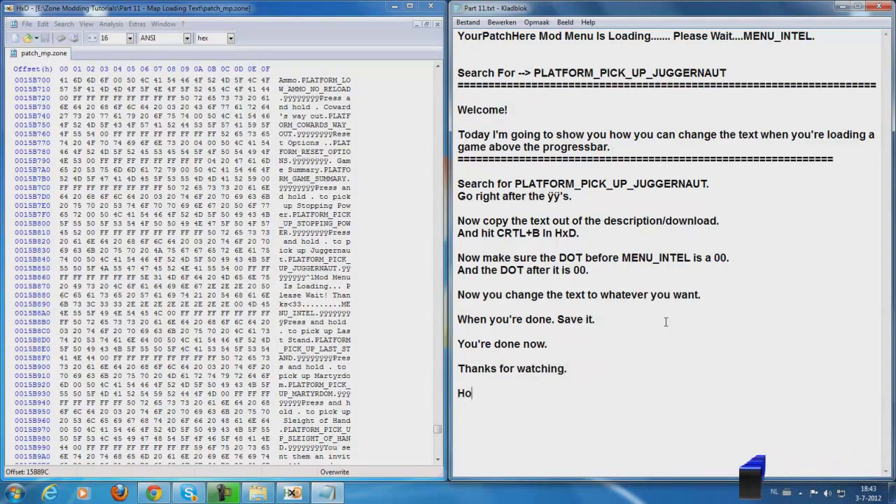
pyautogui.write('pe you like')
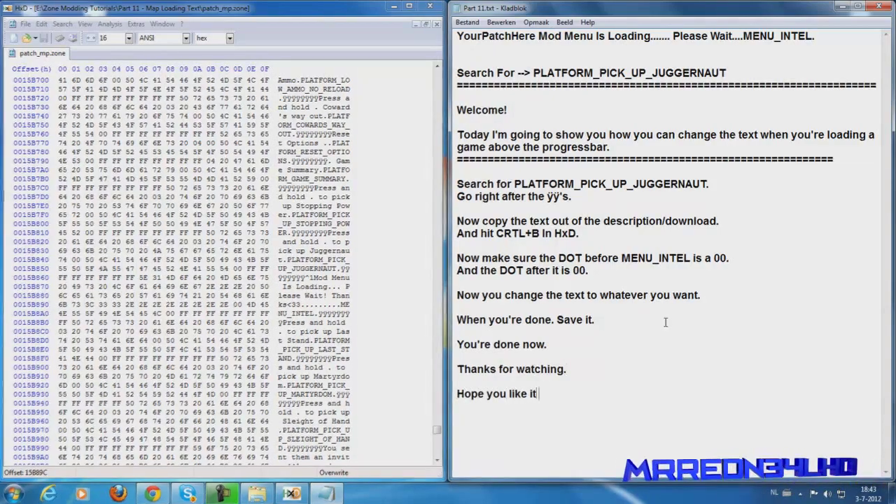
pyautogui.write('it and ')
pyautogui.write("don't f")
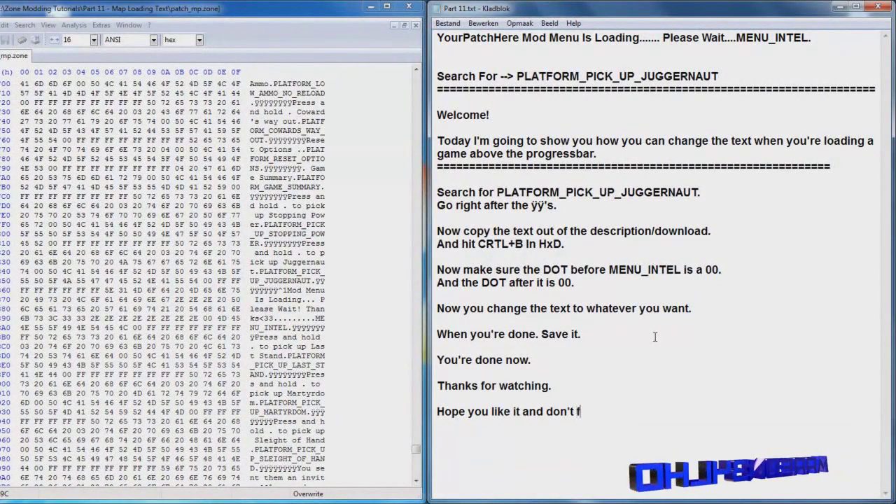
pyautogui.write('org')
pyautogui.write('et to subscr')
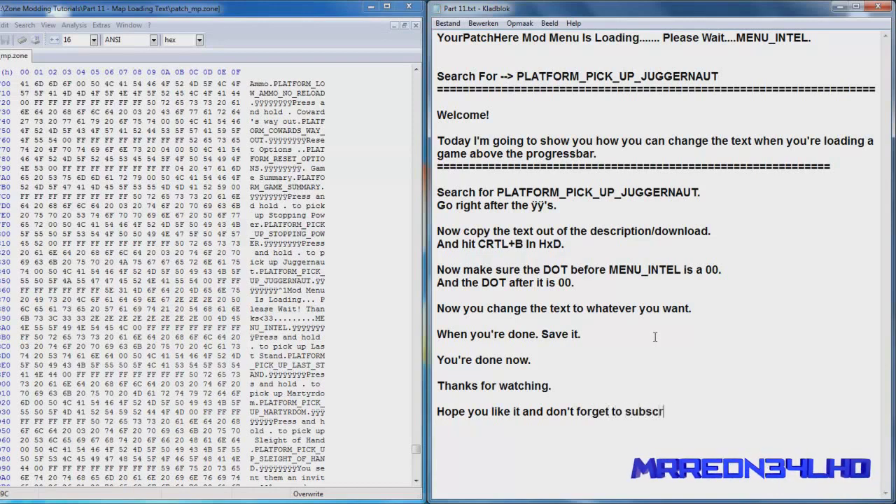
pyautogui.write('ibe,')
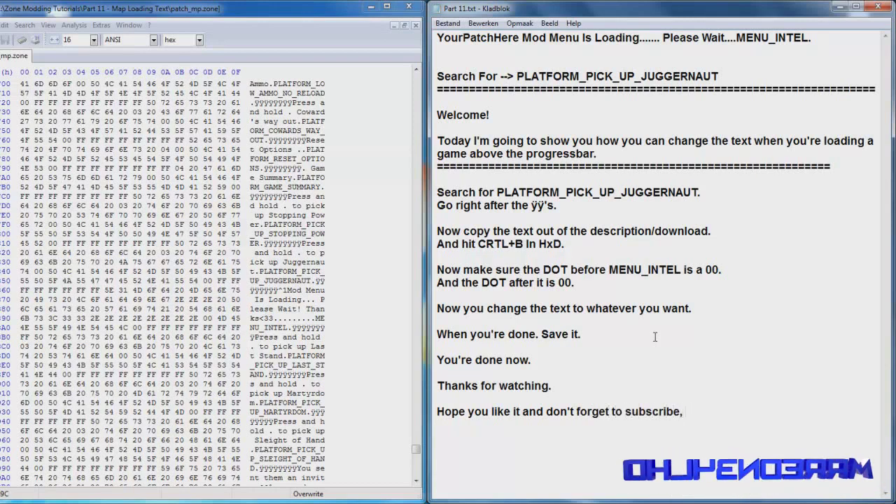
pyautogui.write(' like and leave a')
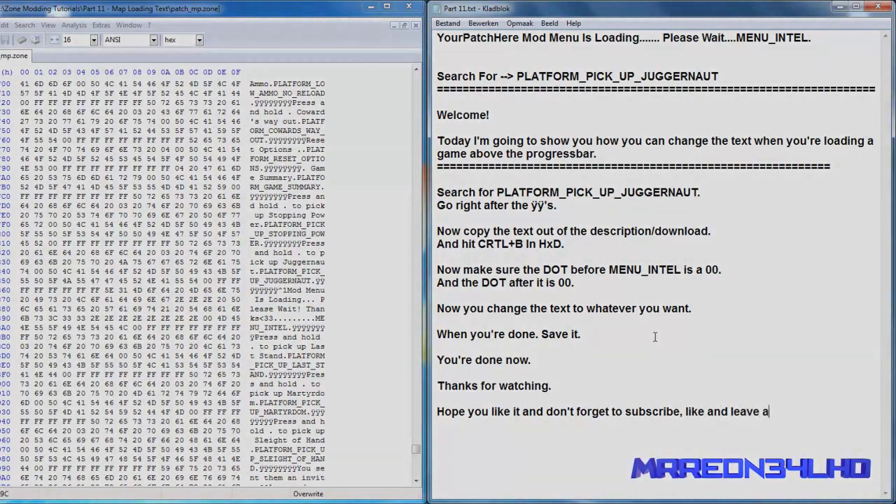
pyautogui.write(' comment.')
pyautogui.press('Return')
pyautogui.press('Return')
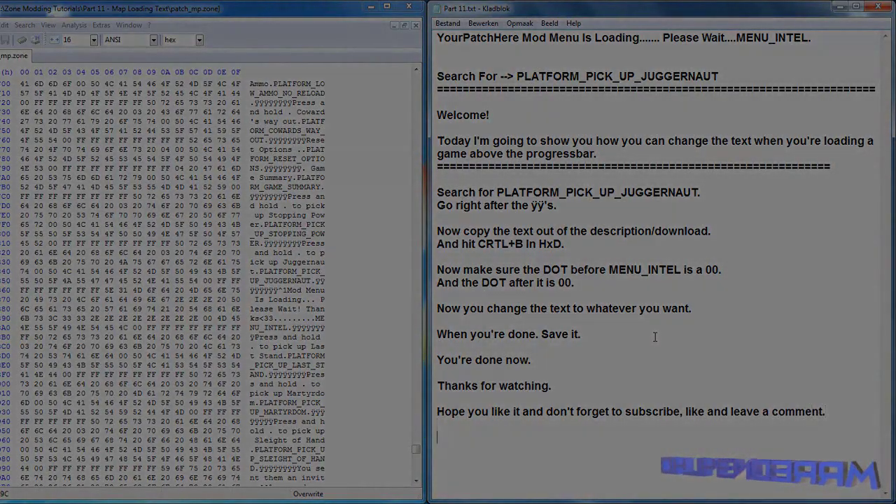
pyautogui.write('C ya.')
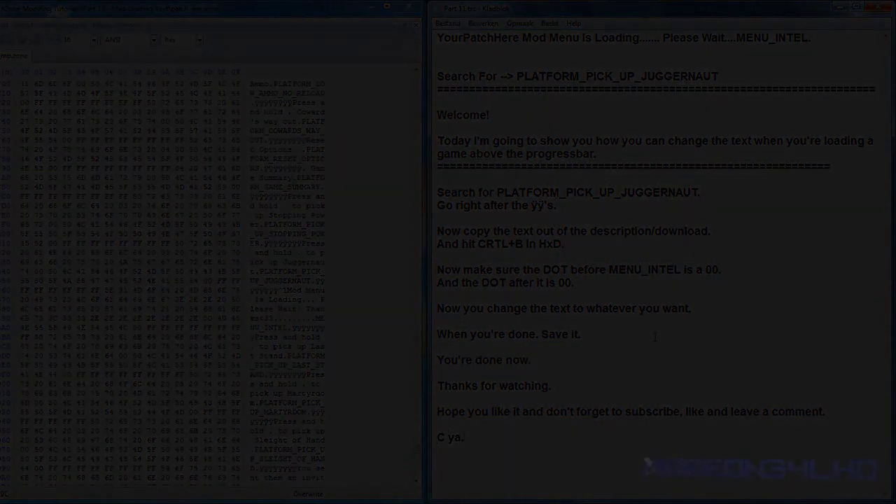